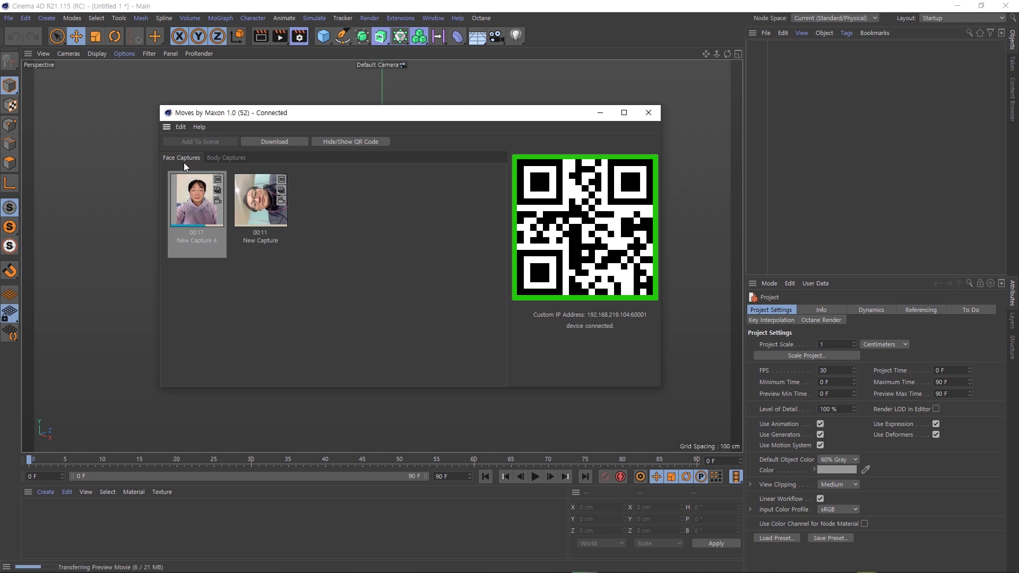
Download the New Capture 3 body capture, add it to the scene, and close the Moves by Maxon window
{"action": "left_click", "coordinate": [247, 207]}
{"action": "left_click", "coordinate": [188, 212]}
{"action": "left_click", "coordinate": [243, 212]}
{"action": "left_click", "coordinate": [235, 159]}
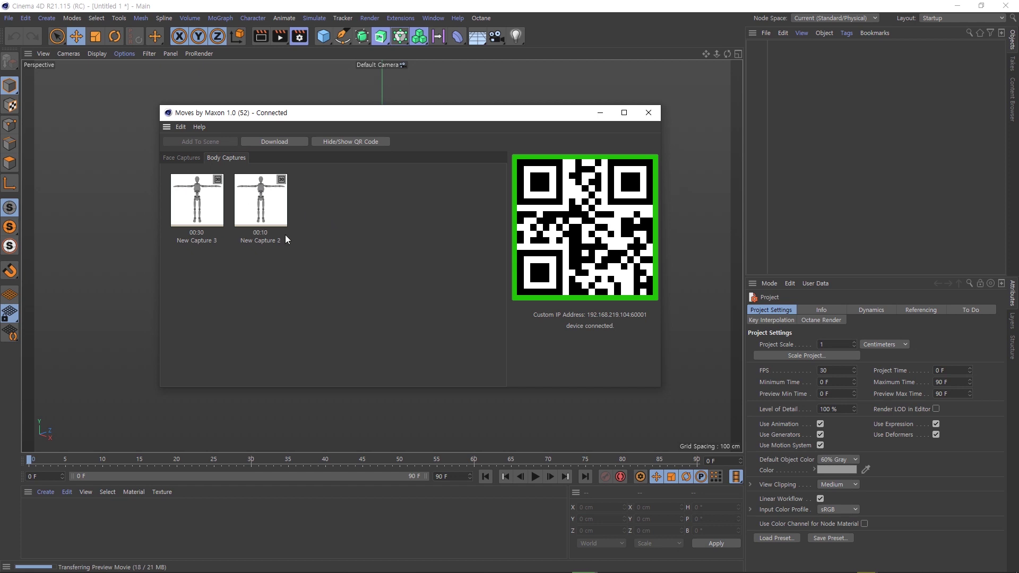
{"action": "left_click", "coordinate": [210, 203]}
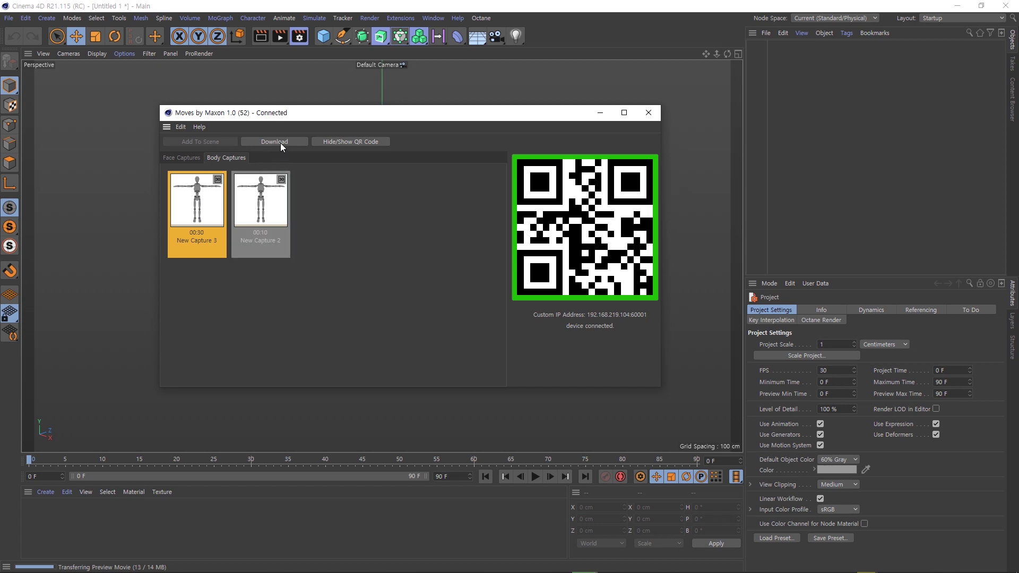
{"action": "left_click", "coordinate": [262, 142]}
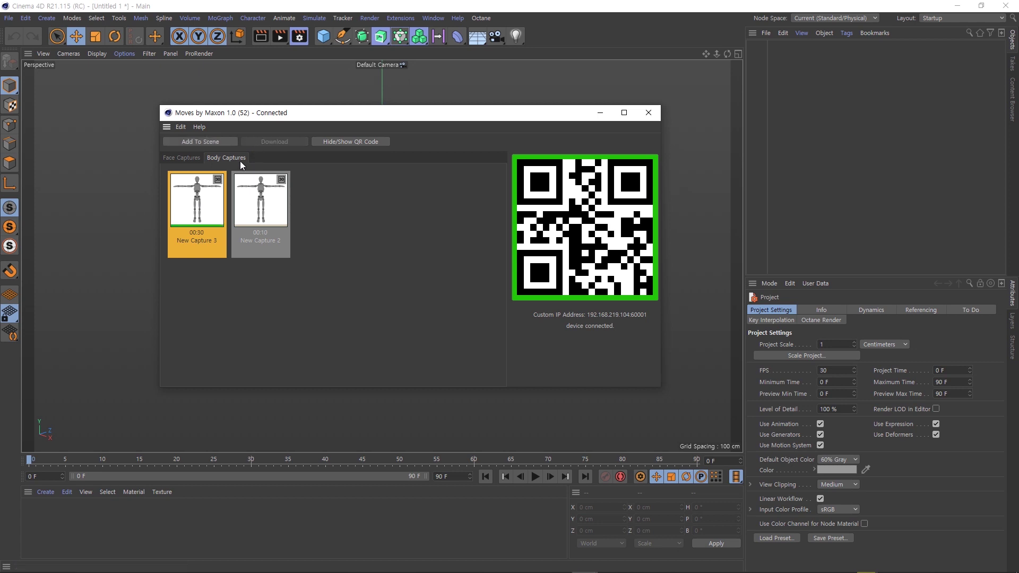
{"action": "double_click", "coordinate": [210, 205]}
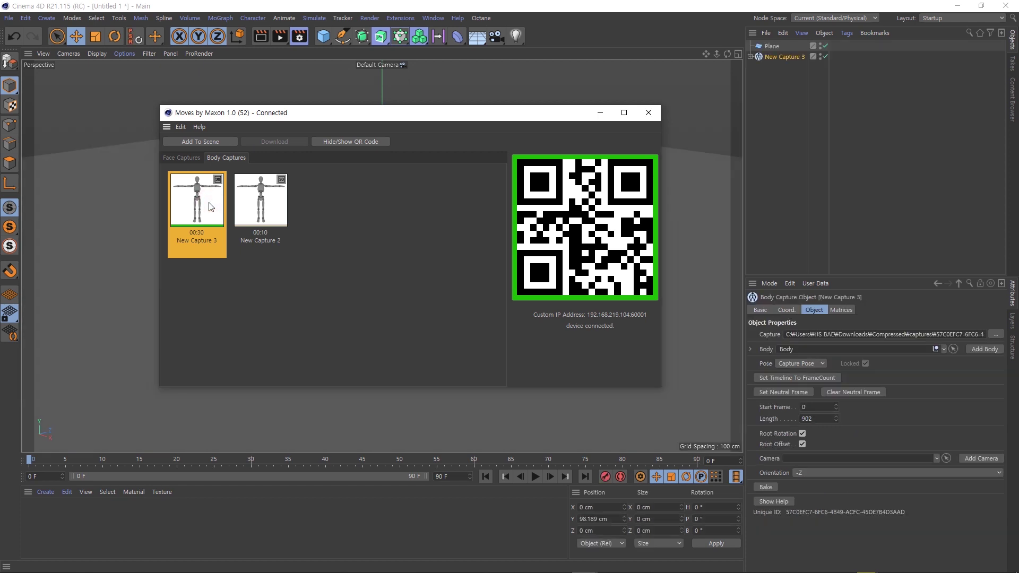
{"action": "left_click", "coordinate": [647, 113]}
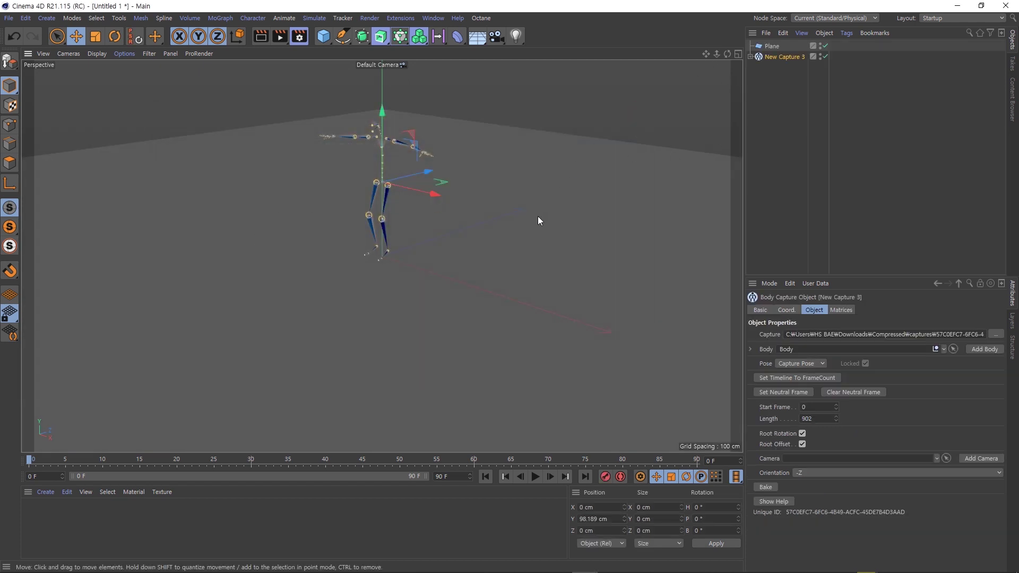
Expand the New Capture 3 hierarchy from Body and root down to the hips and first spine joint
{"action": "left_click_drag", "start_coordinate": [393, 252], "coordinate": [443, 228], "text": "alt"}
{"action": "middle_click_drag", "start_coordinate": [415, 172], "coordinate": [377, 230], "text": "alt"}
{"action": "scroll", "coordinate": [366, 237], "scroll_direction": "up", "scroll_amount": 5}
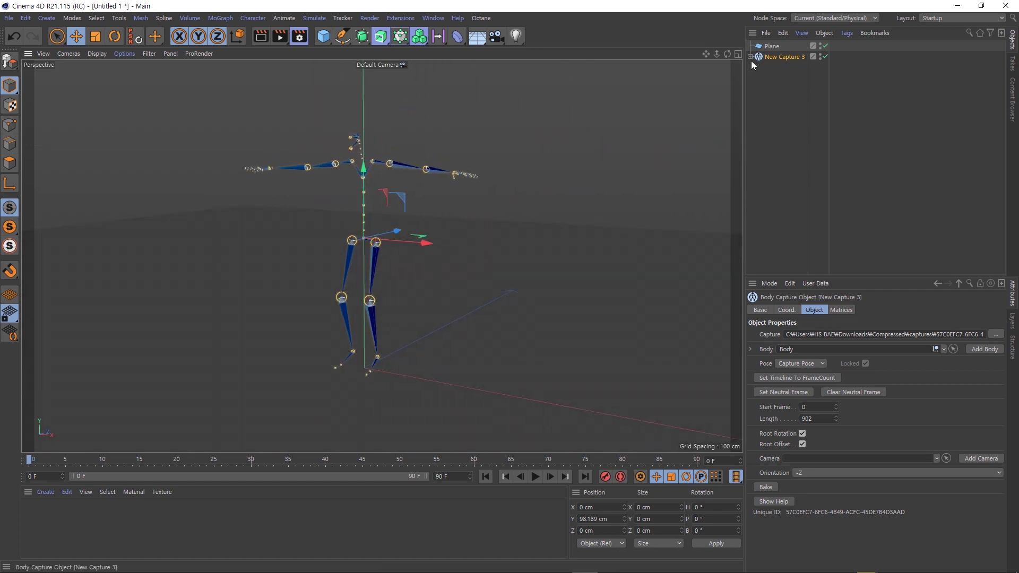
{"action": "left_click", "coordinate": [771, 46]}
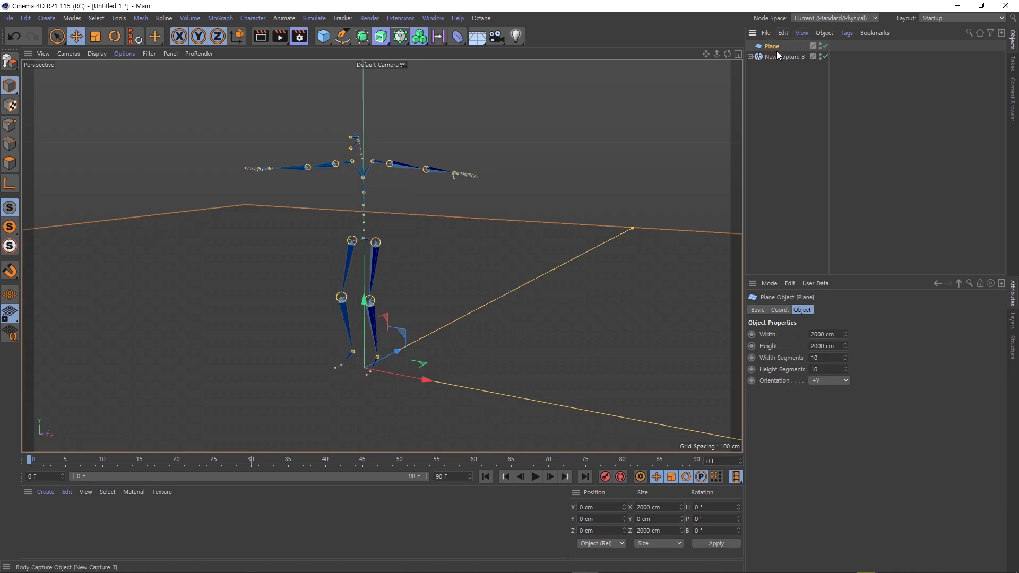
{"action": "left_click", "coordinate": [749, 56]}
{"action": "left_click", "coordinate": [784, 58]}
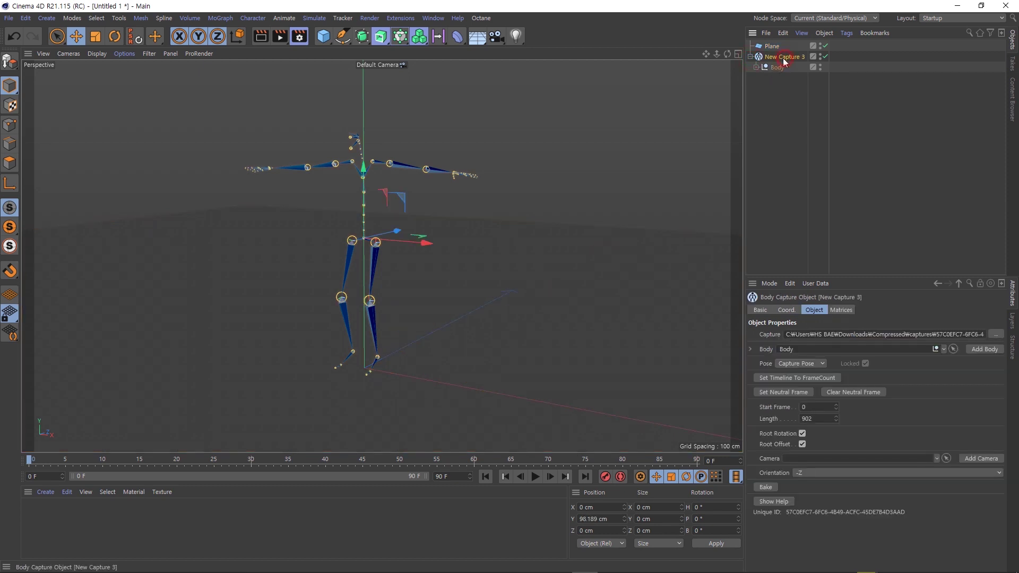
{"action": "left_click", "coordinate": [756, 68]}
{"action": "left_click", "coordinate": [761, 78]}
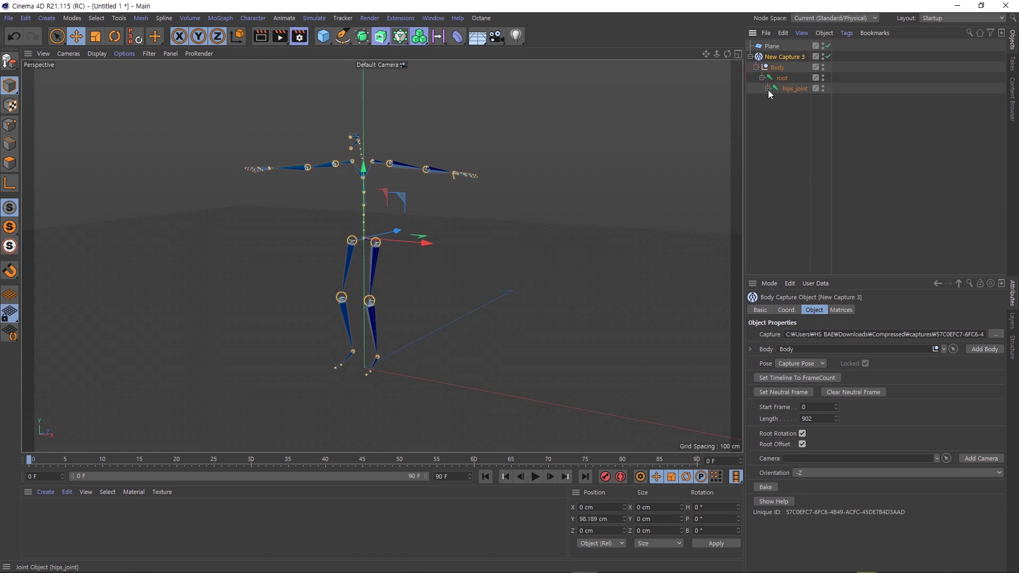
{"action": "left_click", "coordinate": [768, 89]}
{"action": "left_click", "coordinate": [774, 99]}
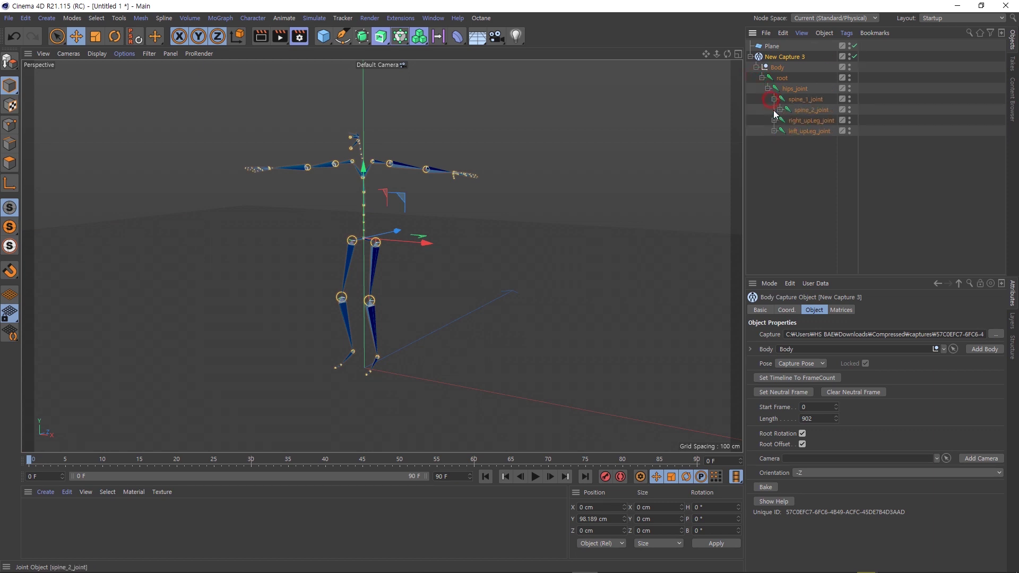
Expand the right and left leg chains down to the toes joints and the spine chain to spine_3_joint
{"action": "left_click", "coordinate": [773, 121]}
{"action": "left_click", "coordinate": [773, 142]}
{"action": "left_click", "coordinate": [779, 152]}
{"action": "left_click", "coordinate": [779, 131]}
{"action": "left_click", "coordinate": [779, 109]}
{"action": "left_click", "coordinate": [785, 184]}
{"action": "left_click", "coordinate": [786, 152]}
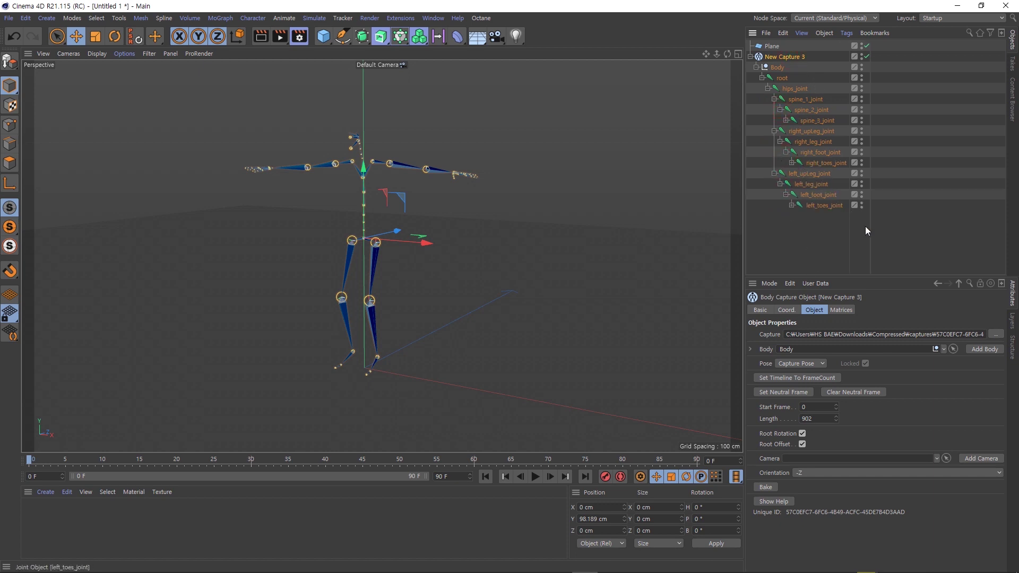
Enlarge the object settings area and match the timeline length to the capture's 902 frames
{"action": "left_click_drag", "start_coordinate": [836, 275], "coordinate": [845, 203]}
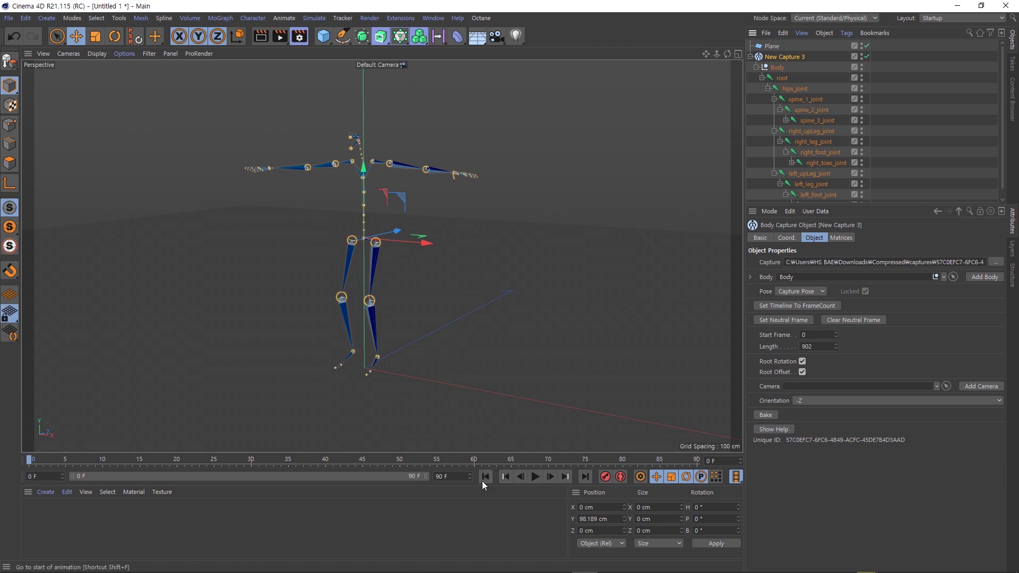
{"action": "left_click", "coordinate": [452, 479]}
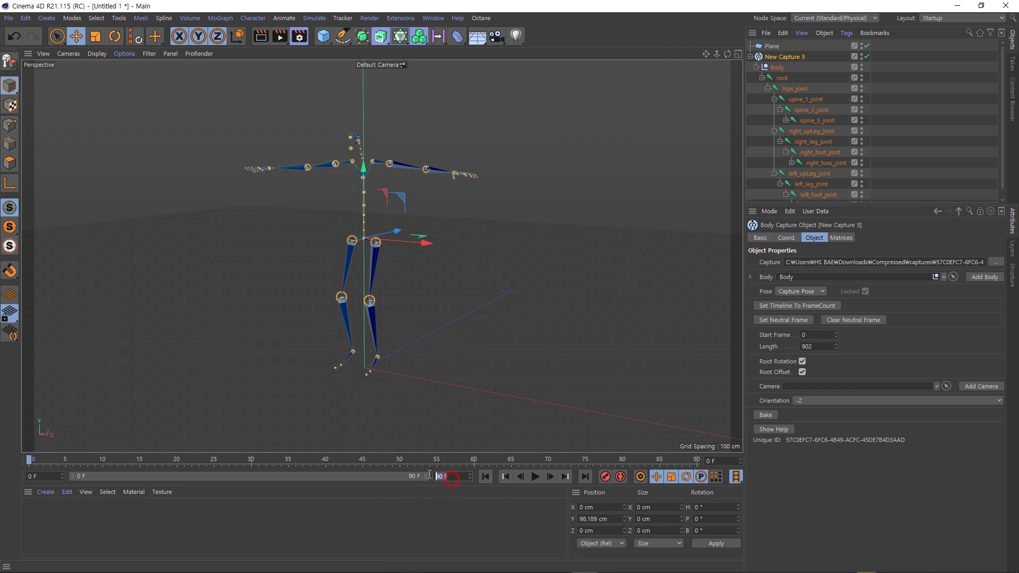
{"action": "left_click", "coordinate": [818, 307]}
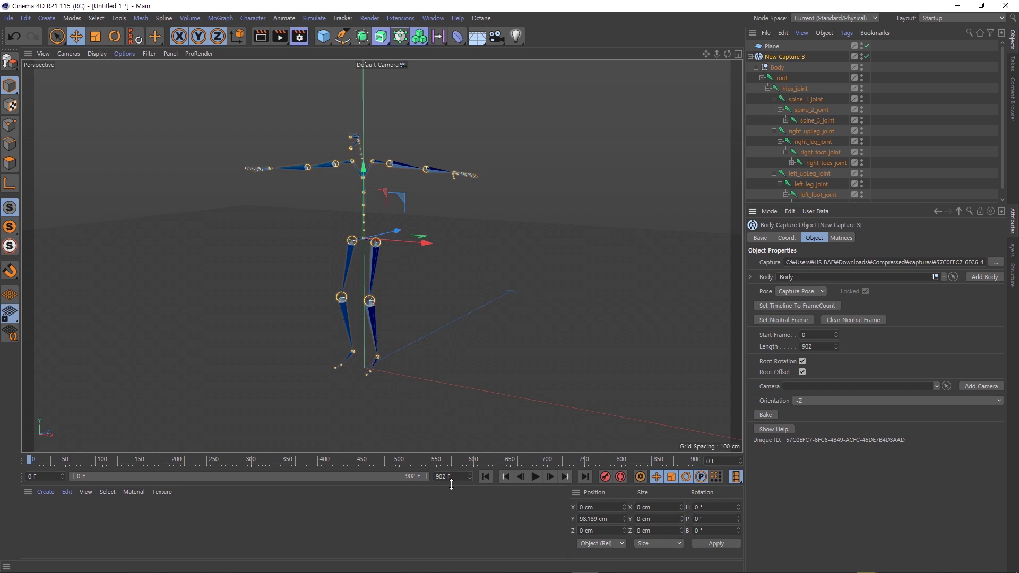
{"action": "double_click", "coordinate": [436, 476]}
Add a capture camera to the New Capture 3 object
{"action": "left_click", "coordinate": [977, 386]}
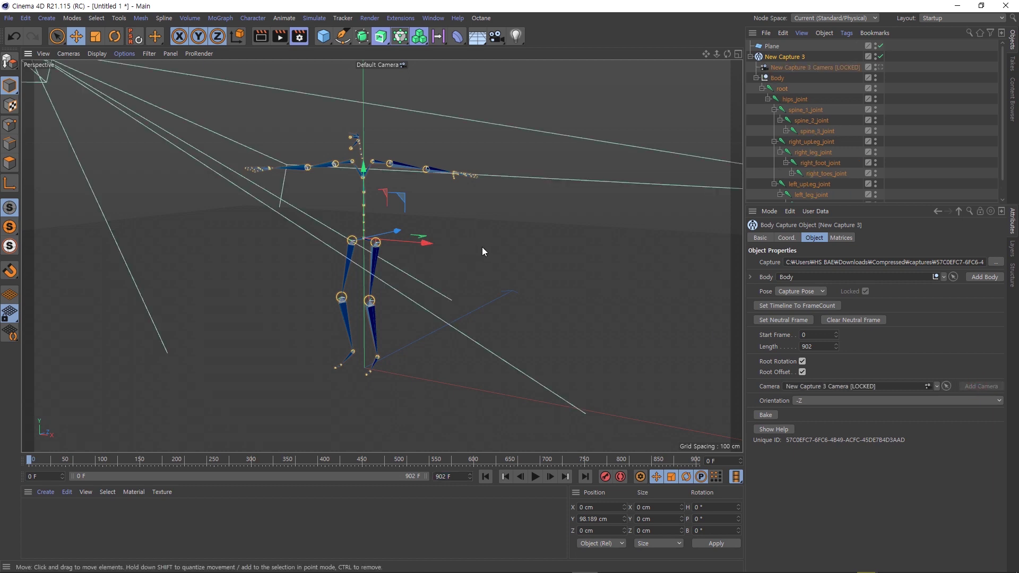
{"action": "scroll", "coordinate": [481, 247], "scroll_direction": "down", "scroll_amount": 2}
{"action": "middle_click_drag", "start_coordinate": [262, 203], "coordinate": [271, 226]}
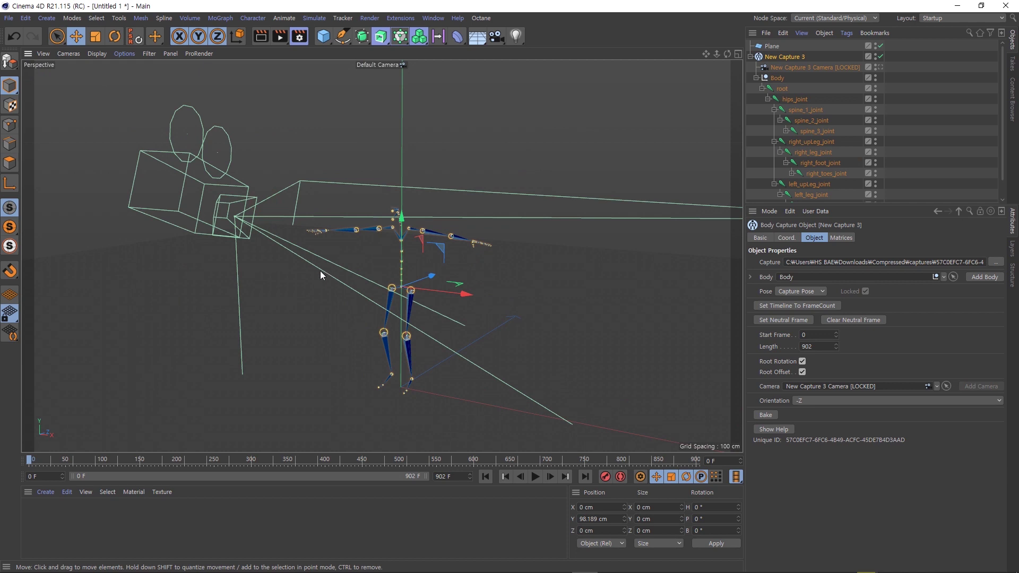
{"action": "left_click_drag", "start_coordinate": [266, 257], "coordinate": [253, 257], "text": "alt"}
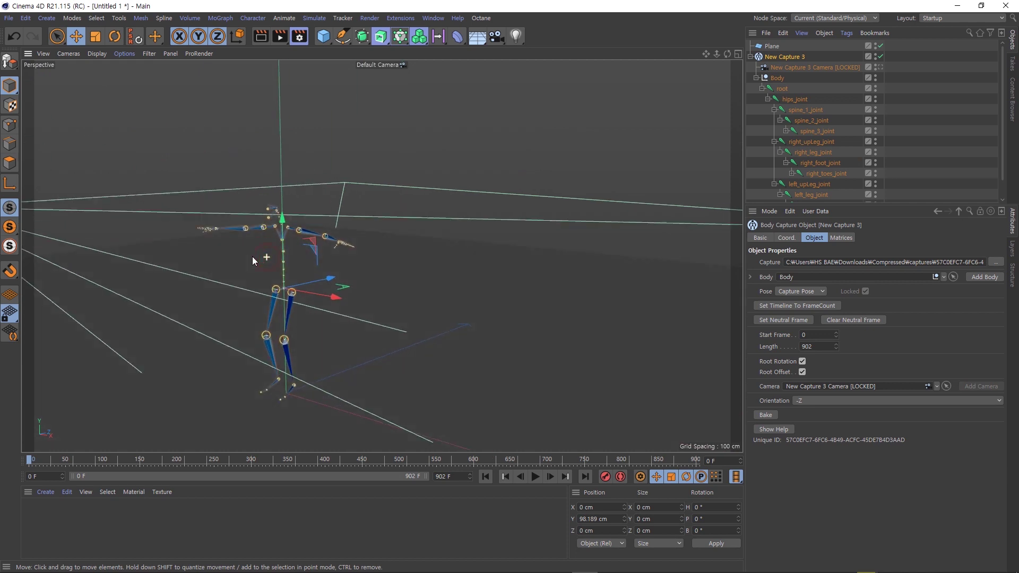
Look through the New Capture 3 camera and play the captured animation
{"action": "left_click", "coordinate": [845, 68]}
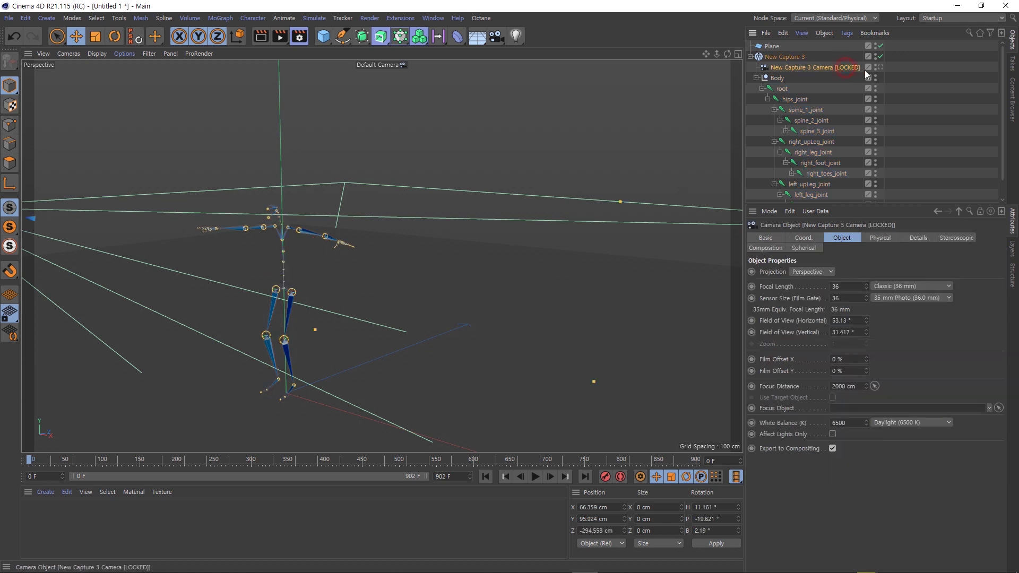
{"action": "left_click", "coordinate": [878, 67]}
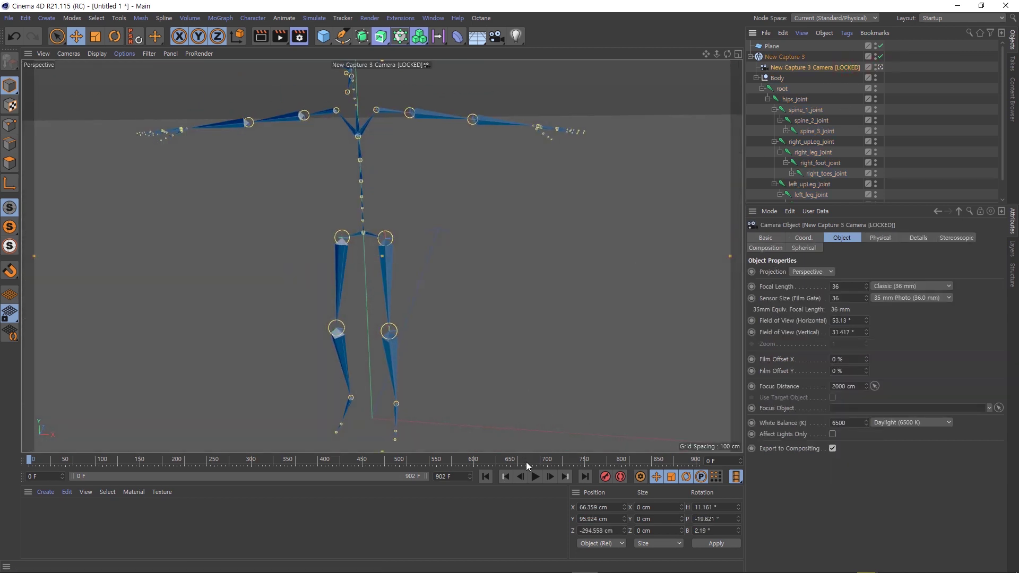
{"action": "left_click", "coordinate": [535, 475]}
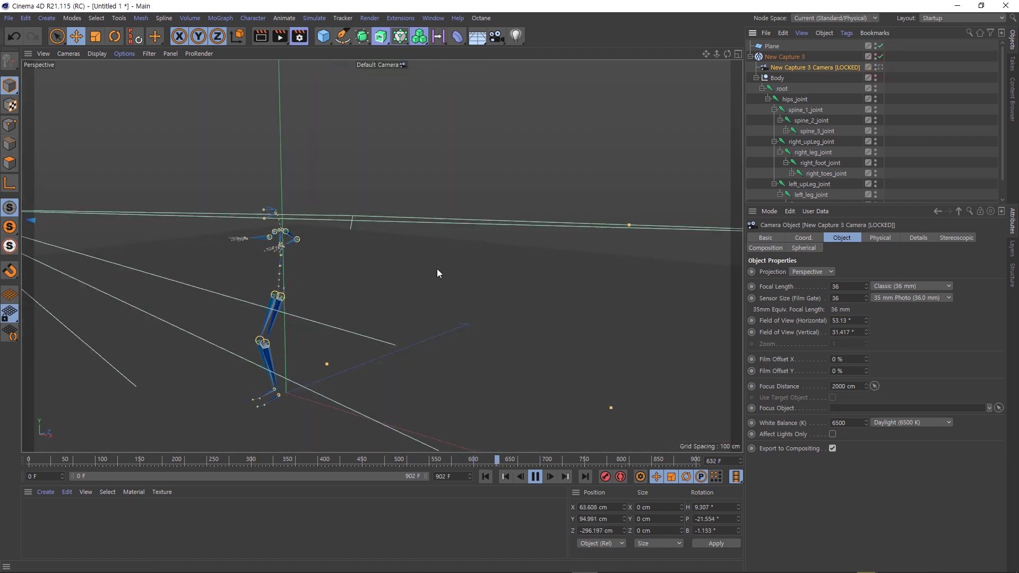
Hide the New Capture 3 camera in the viewport and view the playing skeleton from other angles
{"action": "left_click", "coordinate": [875, 65]}
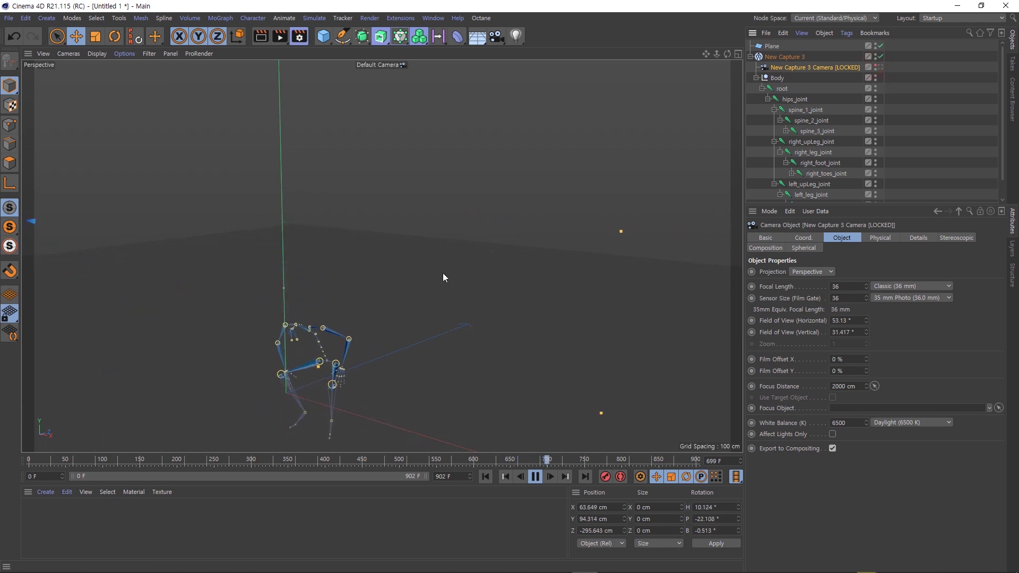
{"action": "left_click_drag", "start_coordinate": [437, 277], "coordinate": [469, 241], "text": "alt"}
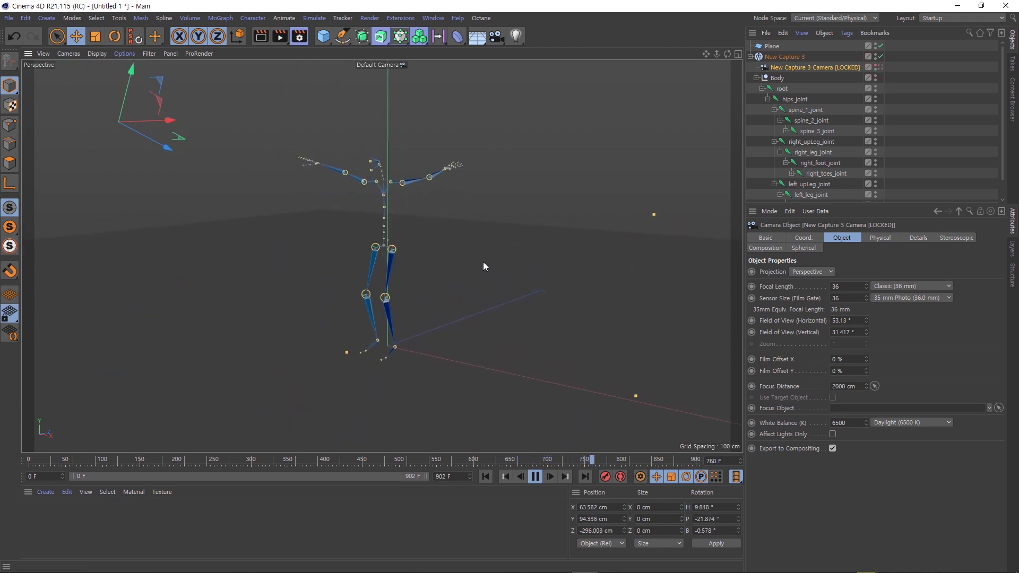
{"action": "mouse_move", "coordinate": [444, 274]}
{"action": "left_mouse_down", "text": "alt"}
{"action": "mouse_move", "coordinate": [434, 275]}
{"action": "mouse_move", "coordinate": [450, 274]}
{"action": "mouse_move", "coordinate": [447, 289]}
{"action": "left_mouse_up", "text": "alt"}
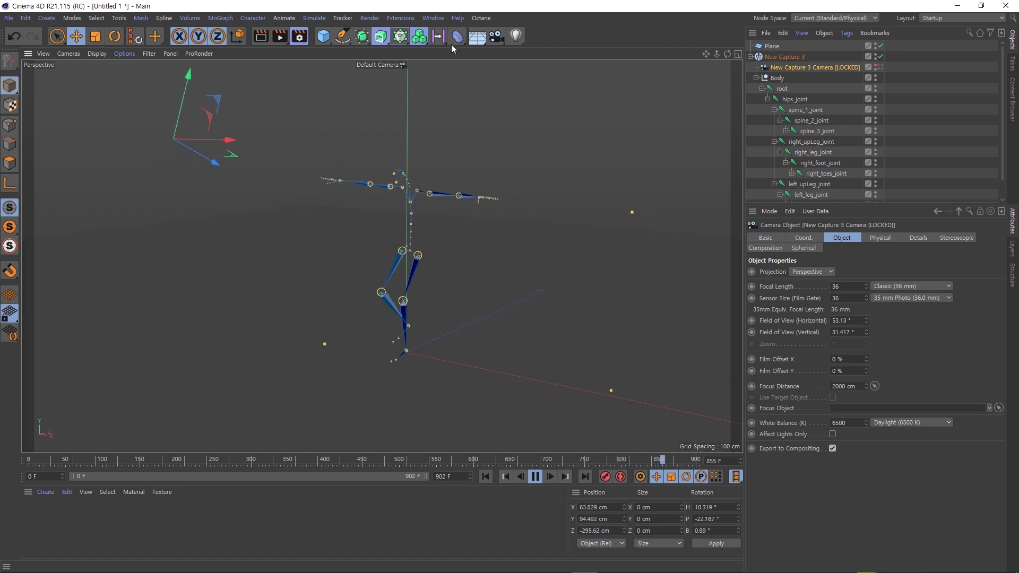
Open the F-Curve timeline, move it clear of the object list, and load New Capture 3 into it
{"action": "left_click", "coordinate": [433, 18]}
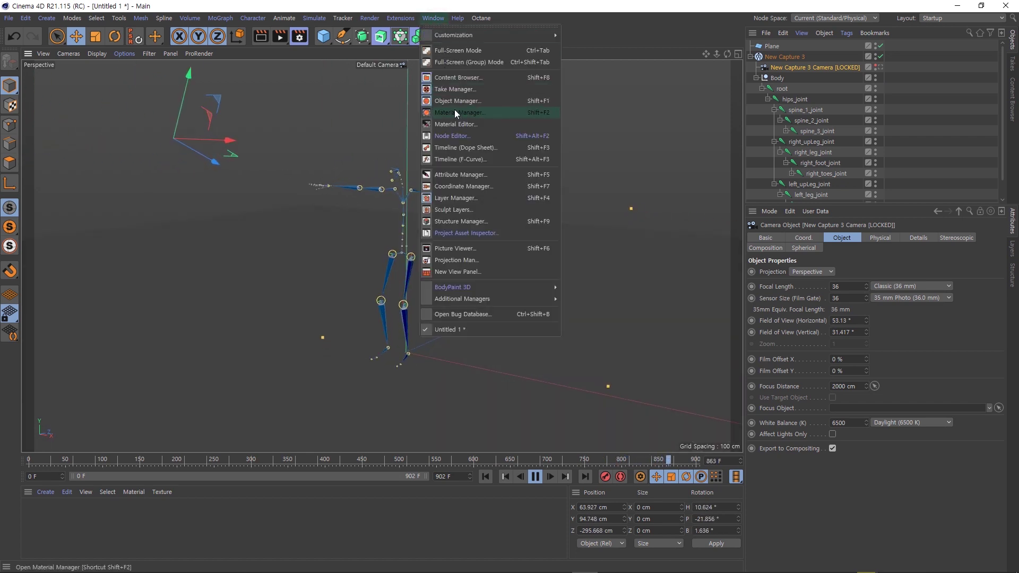
{"action": "left_click", "coordinate": [473, 159]}
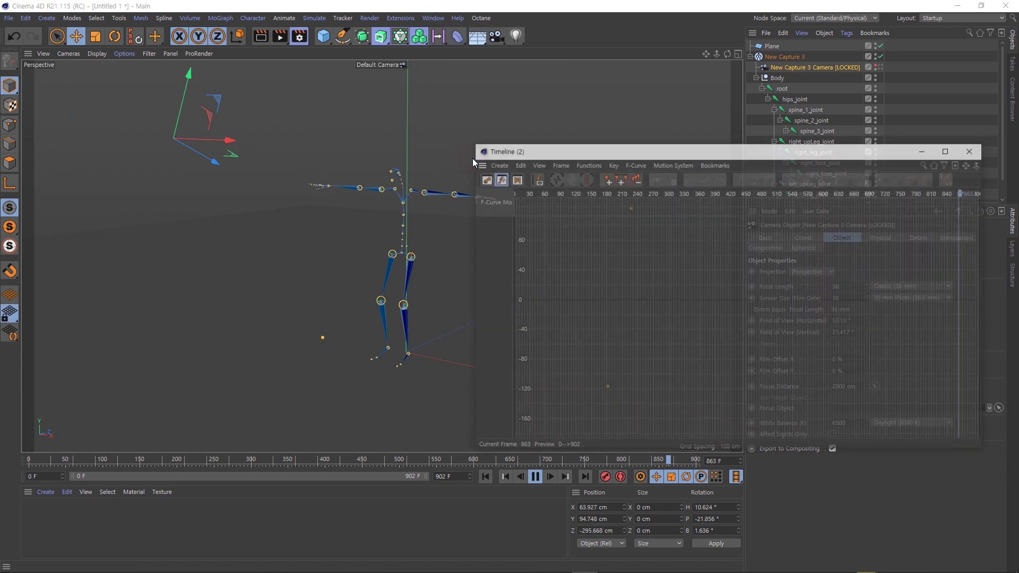
{"action": "left_click_drag", "start_coordinate": [716, 155], "coordinate": [351, 147]}
{"action": "middle_click", "coordinate": [779, 89]}
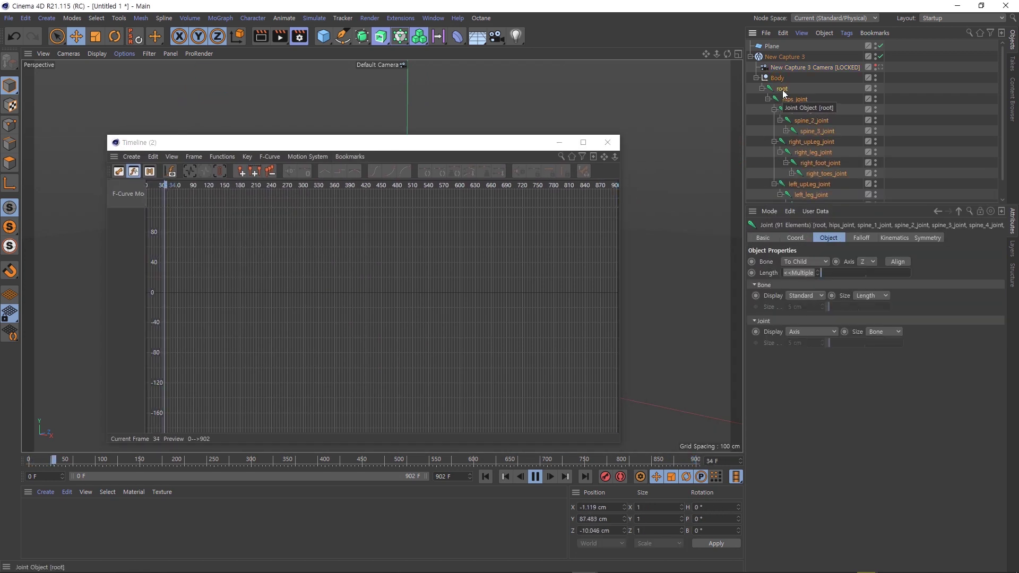
{"action": "left_click_drag", "start_coordinate": [785, 67], "coordinate": [748, 59]}
{"action": "left_click_drag", "start_coordinate": [128, 232], "coordinate": [128, 231]}
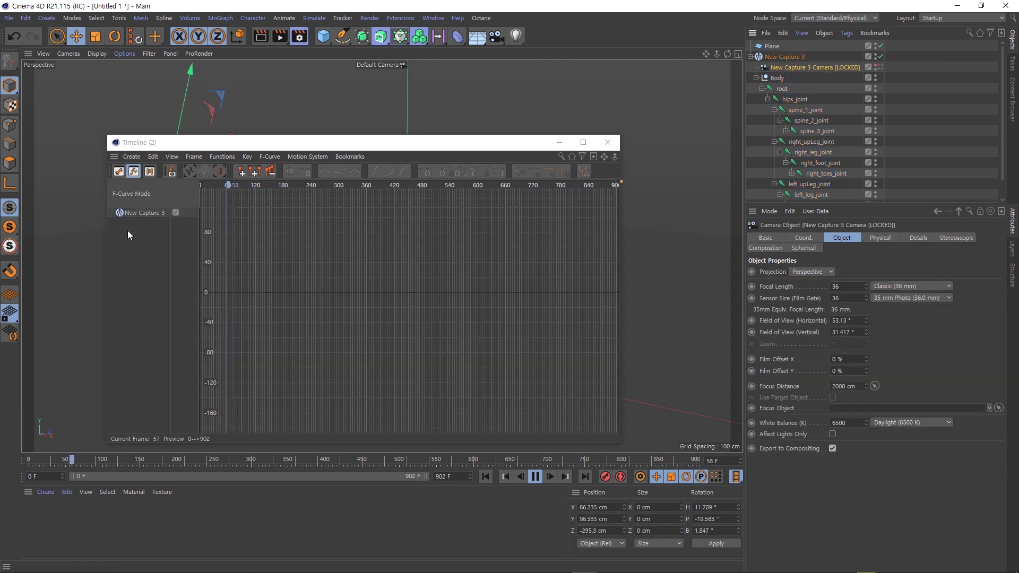
Check several skeleton joints for animation tracks and add the root joint to the F-Curve timeline
{"action": "left_click", "coordinate": [779, 79]}
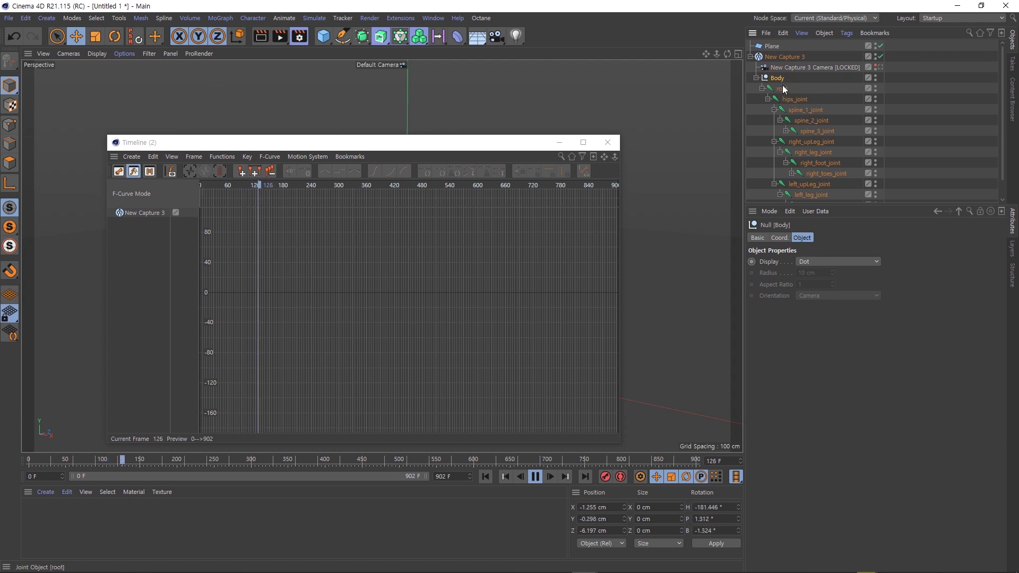
{"action": "left_click", "coordinate": [792, 100]}
{"action": "left_click", "coordinate": [787, 131]}
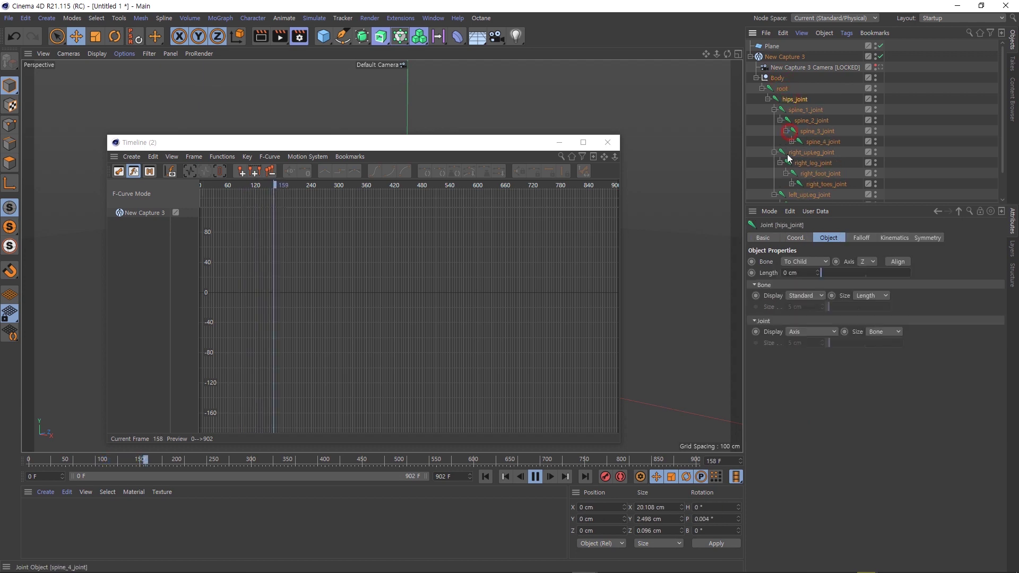
{"action": "left_click", "coordinate": [811, 174]}
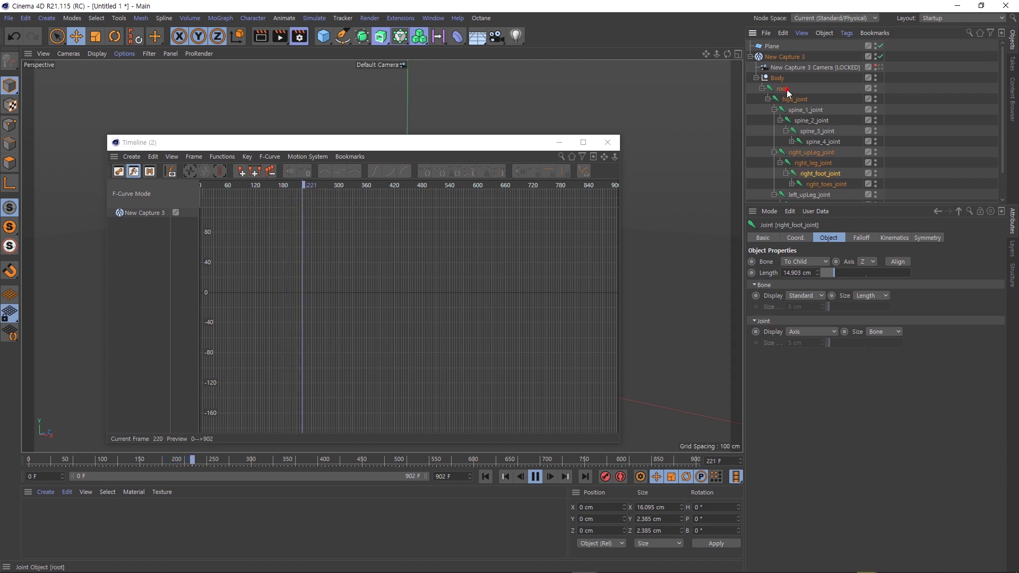
{"action": "left_click_drag", "start_coordinate": [139, 243], "coordinate": [135, 221]}
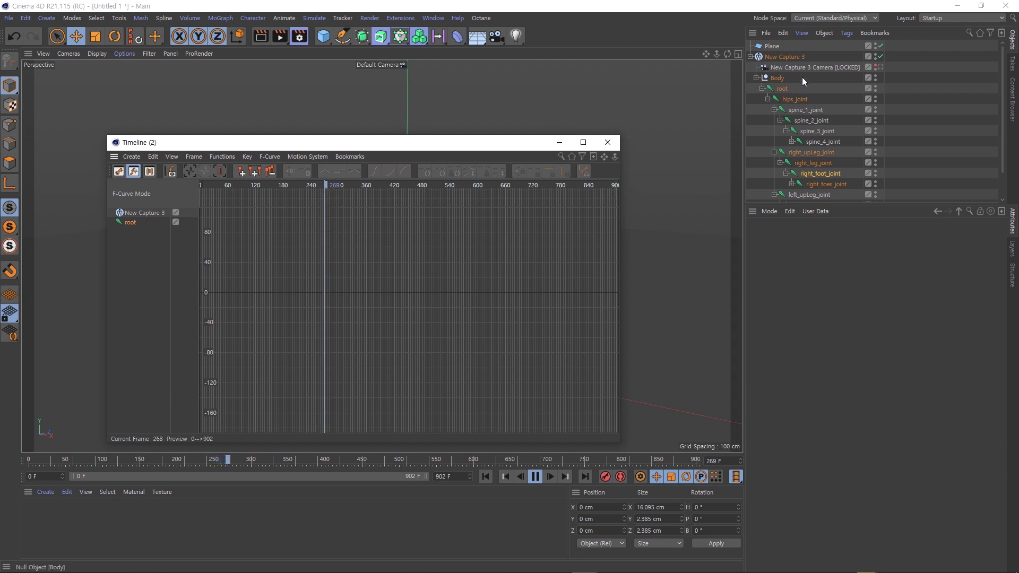
Stop playback, return to frame 0, bake New Capture 3, and expand the baked Null hierarchy
{"action": "left_click", "coordinate": [784, 56]}
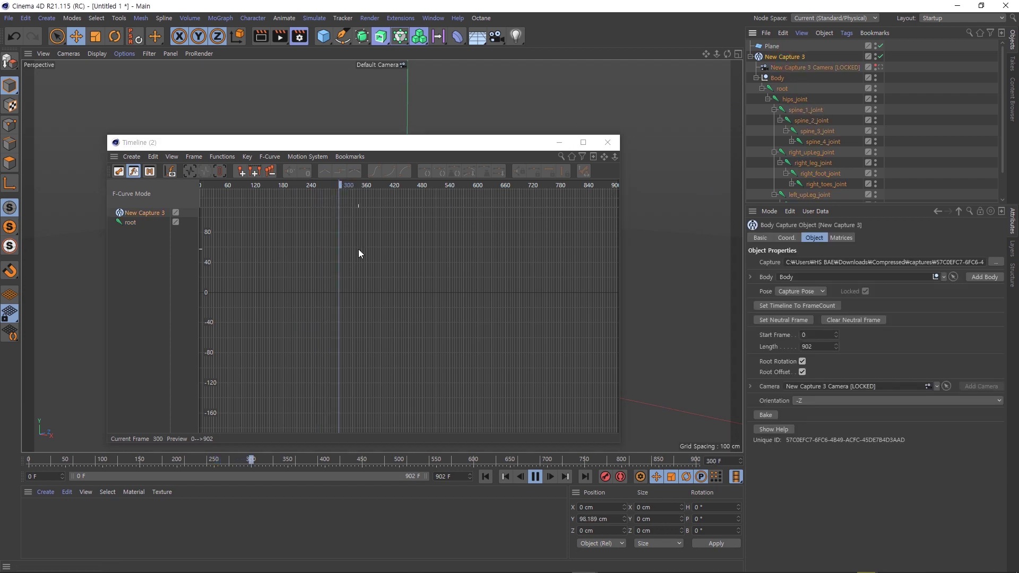
{"action": "left_click", "coordinate": [534, 477]}
{"action": "left_click", "coordinate": [485, 476]}
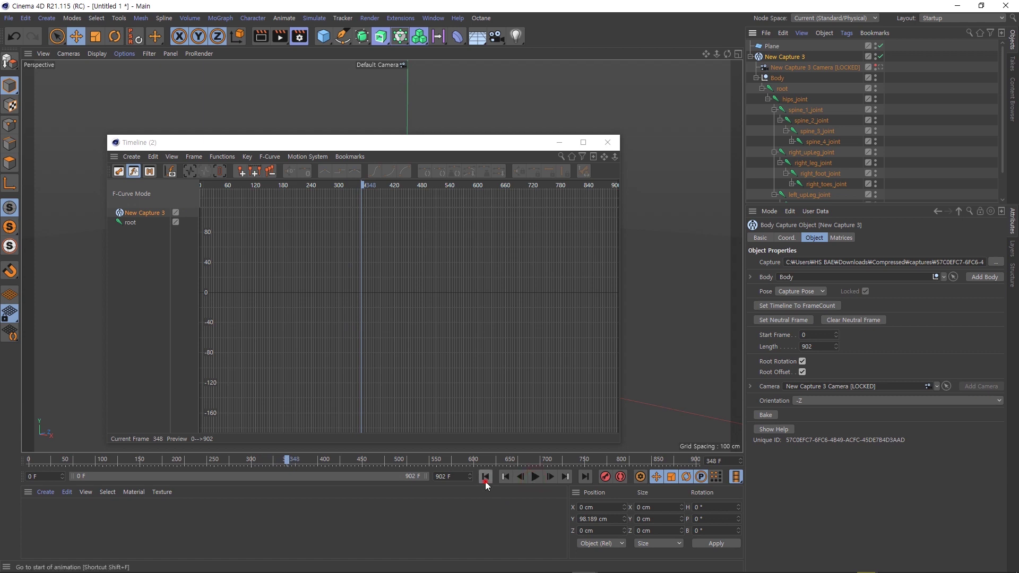
{"action": "left_click", "coordinate": [765, 415]}
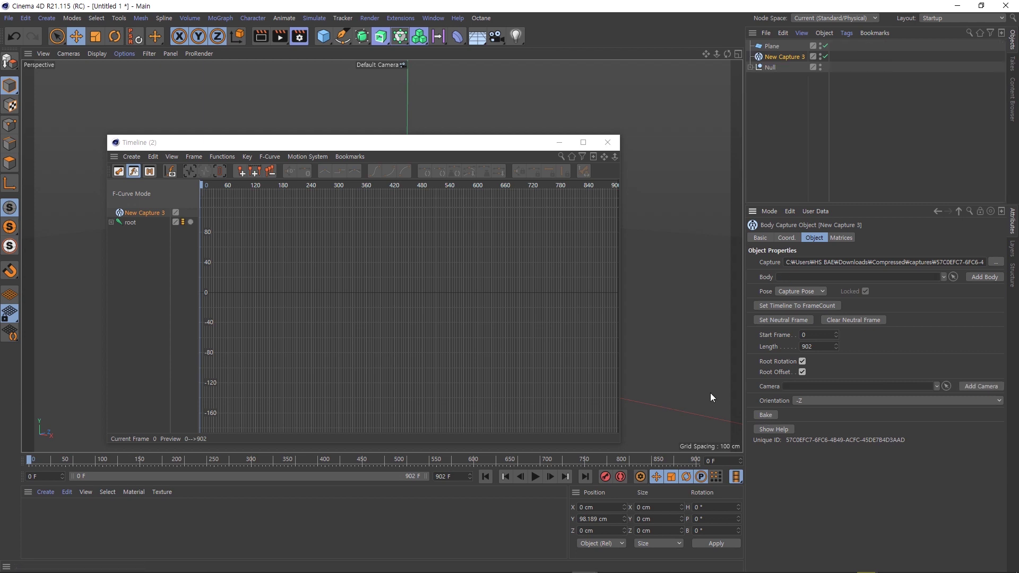
{"action": "left_click", "coordinate": [751, 67]}
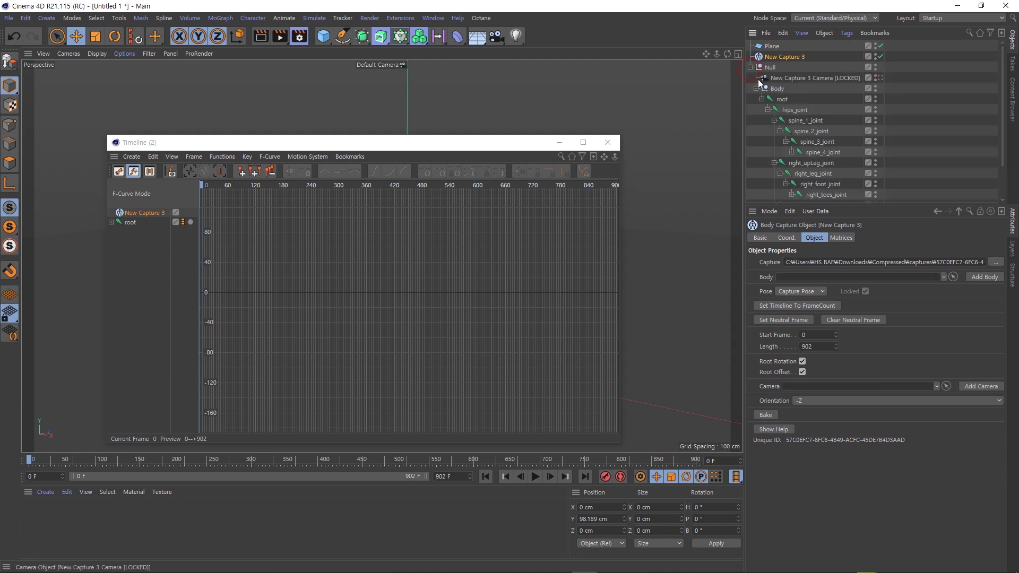
Check the baked hips_joint and spine_2_joint in the object hierarchy
{"action": "left_click", "coordinate": [787, 111]}
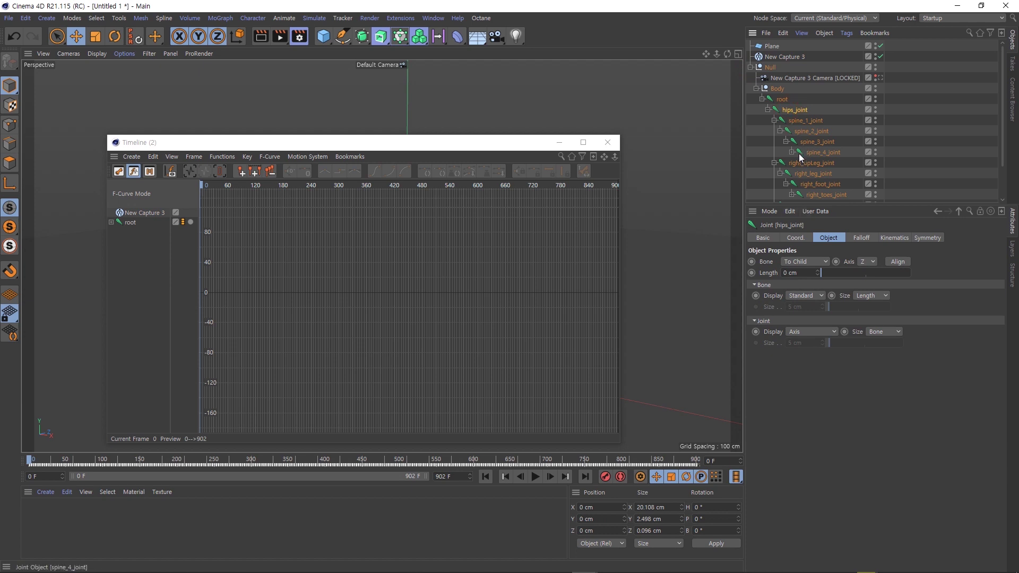
{"action": "left_click", "coordinate": [811, 132]}
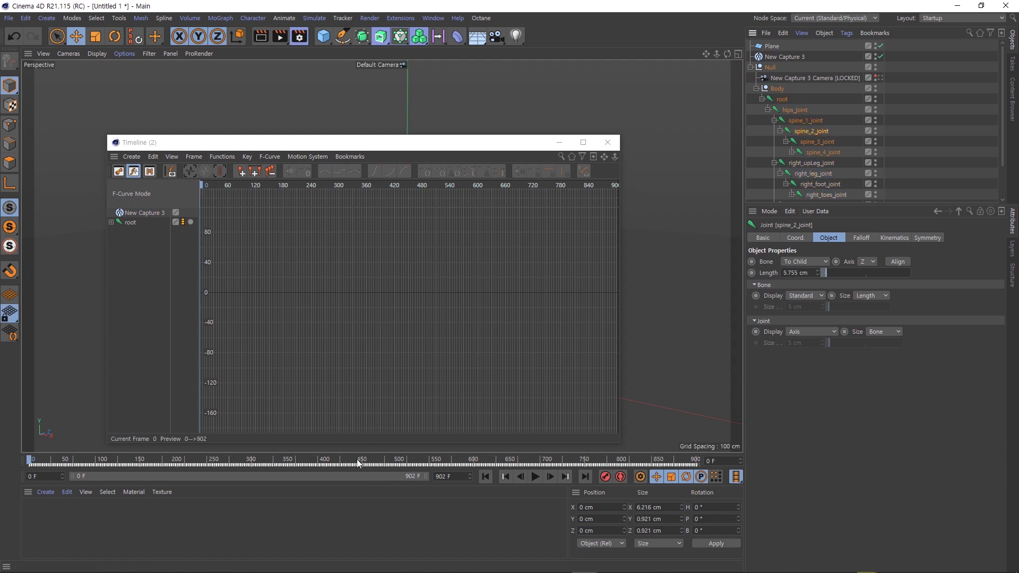
{"action": "left_click_drag", "start_coordinate": [782, 99], "coordinate": [421, 202]}
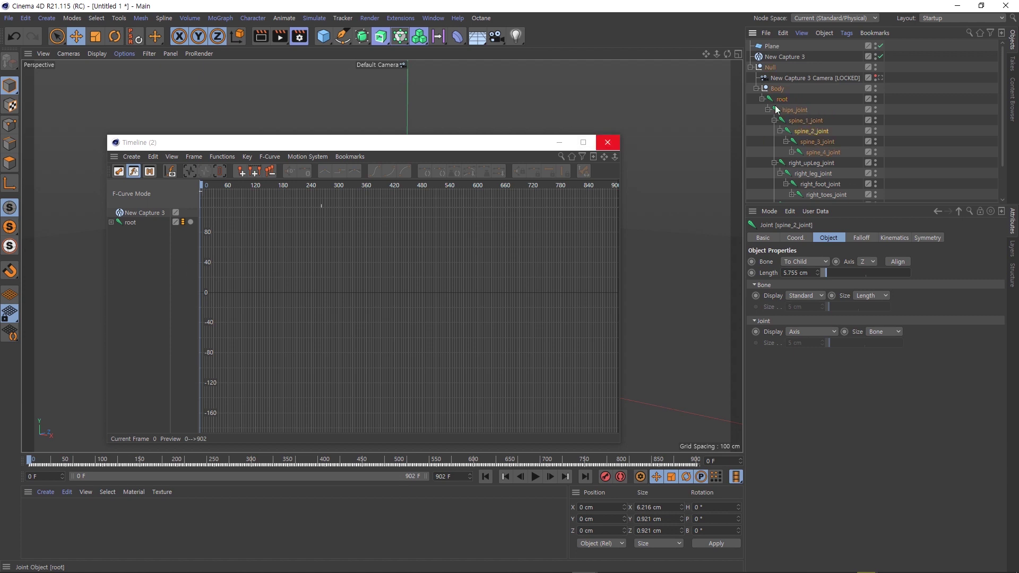
Examine the root joint's Position X, Rotation P and Rotation H curves in the F-Curve timeline, and close the timeline
{"action": "left_click", "coordinate": [111, 223]}
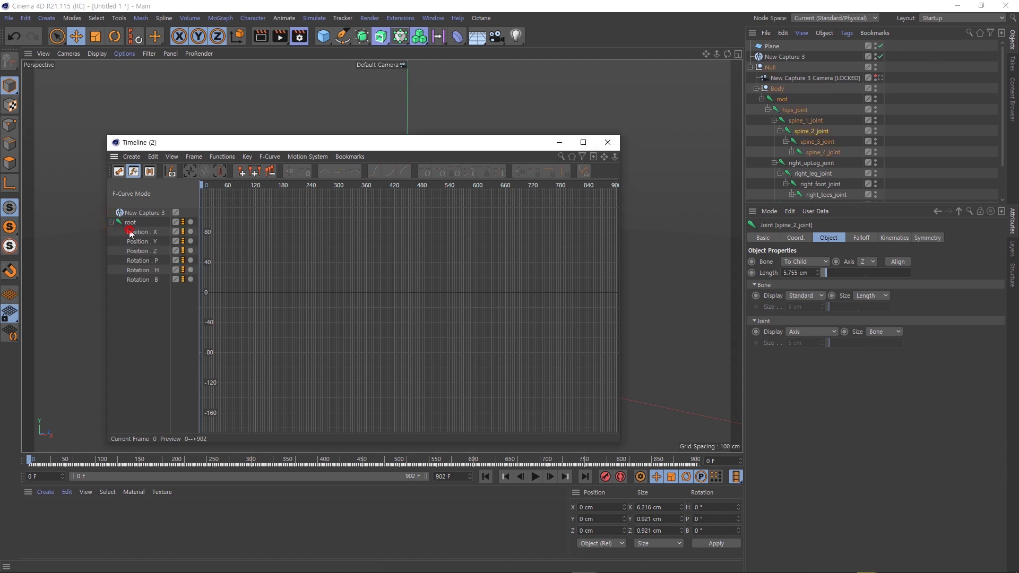
{"action": "left_click", "coordinate": [130, 233]}
{"action": "left_click", "coordinate": [141, 260]}
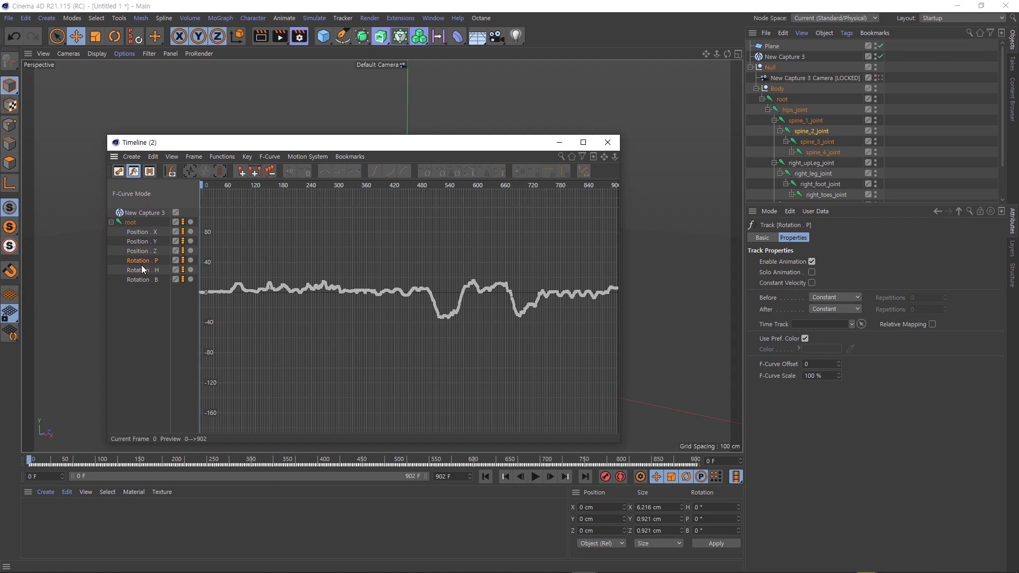
{"action": "left_click", "coordinate": [142, 271]}
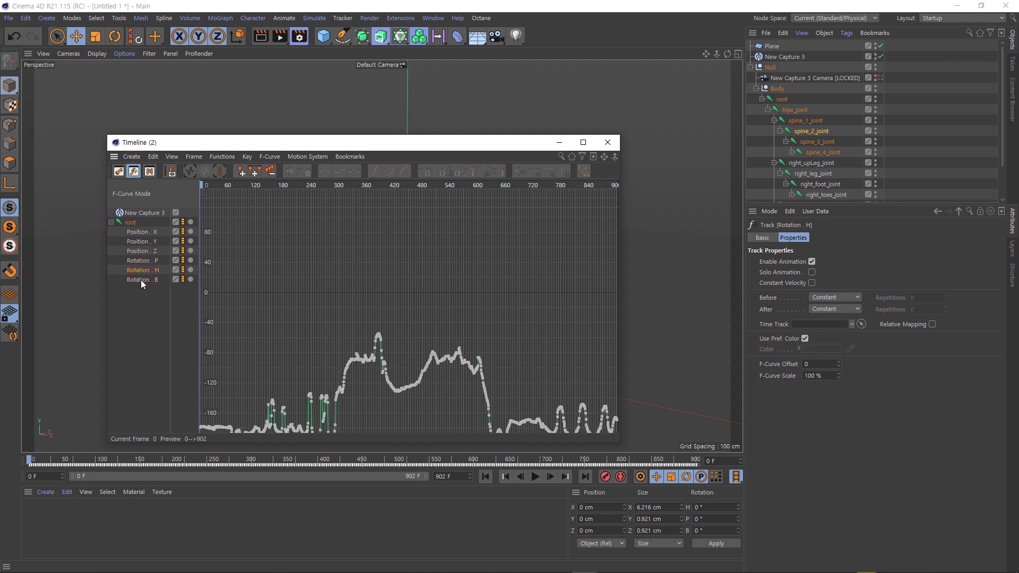
{"action": "scroll", "coordinate": [380, 386], "scroll_direction": "up", "scroll_amount": 6, "text": "ctrl"}
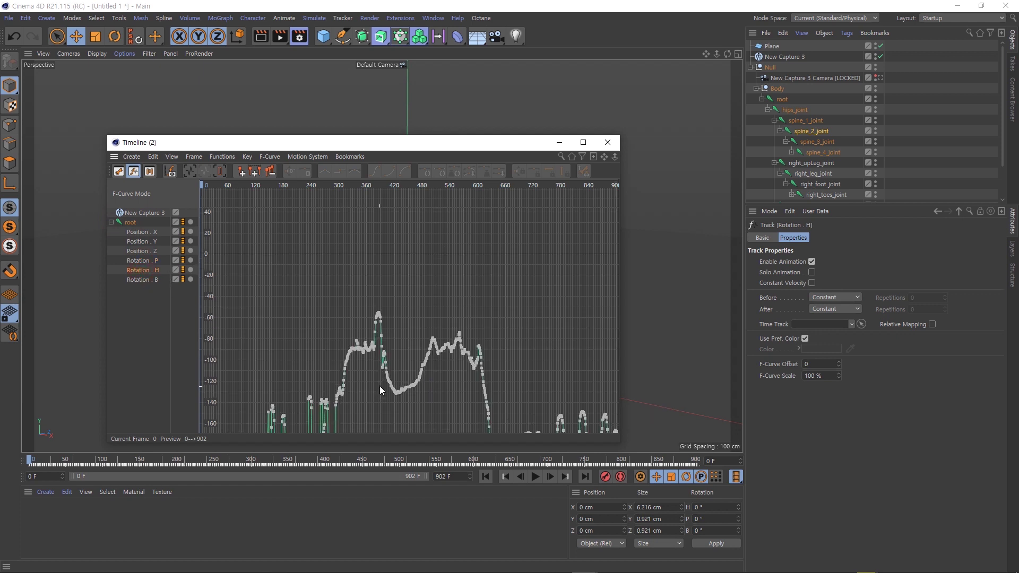
{"action": "scroll", "coordinate": [382, 384], "scroll_direction": "down", "scroll_amount": 1, "text": "ctrl"}
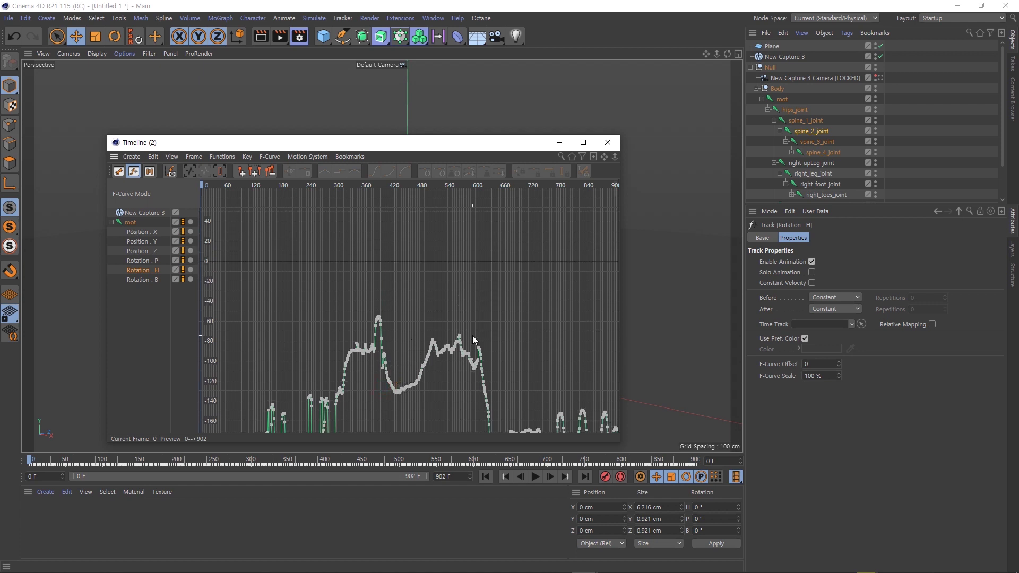
{"action": "scroll", "coordinate": [466, 330], "scroll_direction": "down", "scroll_amount": 3, "text": "ctrl"}
{"action": "scroll", "coordinate": [461, 325], "scroll_direction": "down", "scroll_amount": 2, "text": "ctrl"}
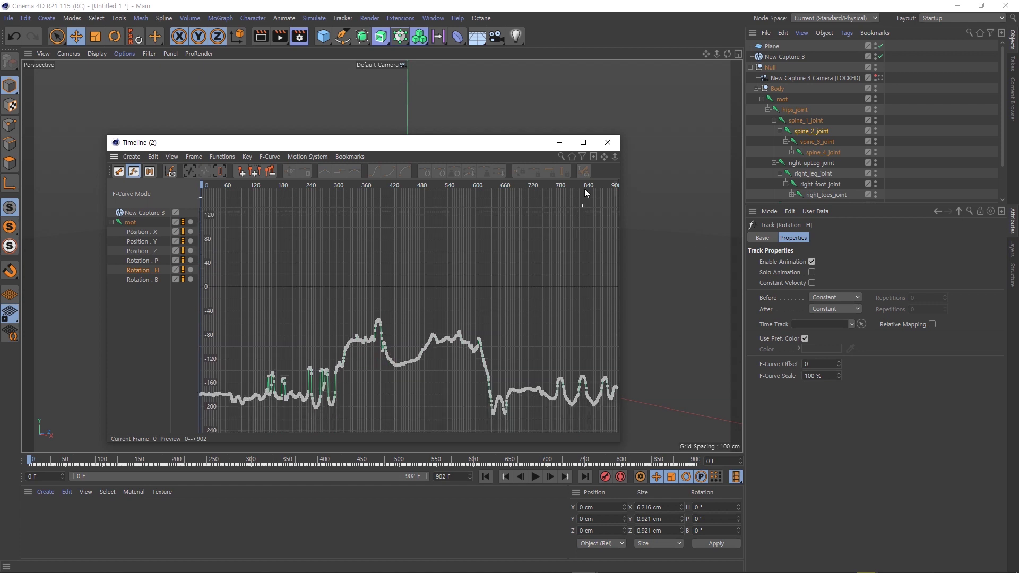
{"action": "left_click", "coordinate": [607, 143]}
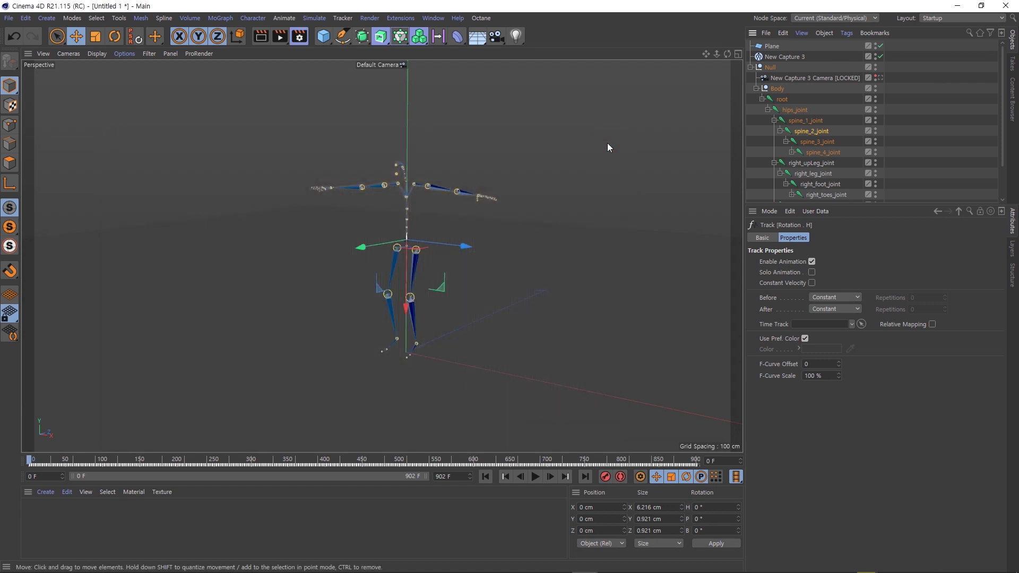
{"action": "left_click_drag", "start_coordinate": [360, 280], "coordinate": [380, 249], "text": "alt"}
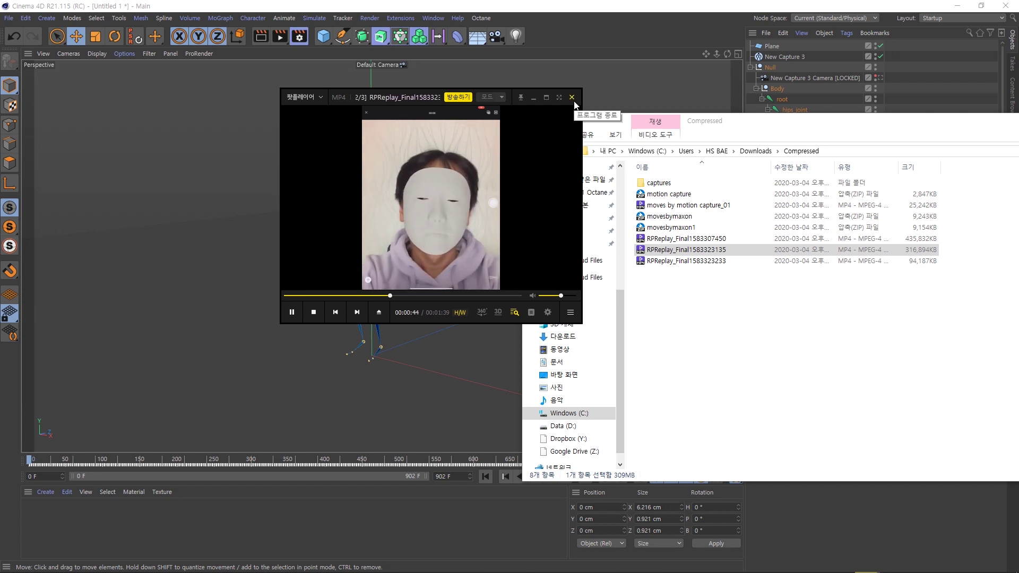
Close the reference video, return to Cinema 4D, and open the Moves by Maxon capture manager
{"action": "left_click", "coordinate": [572, 98]}
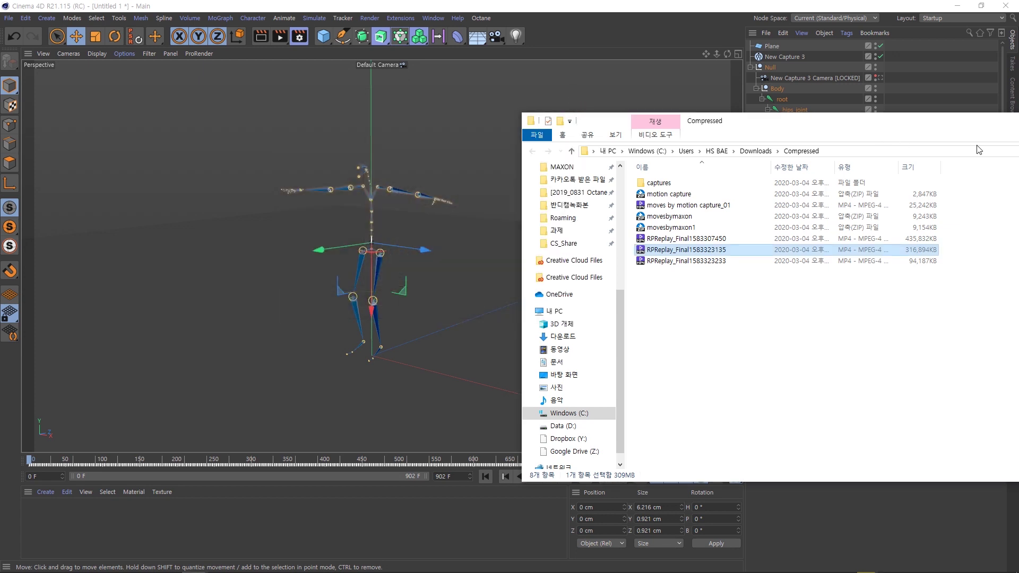
{"action": "left_click", "coordinate": [399, 81]}
{"action": "left_click", "coordinate": [404, 23]}
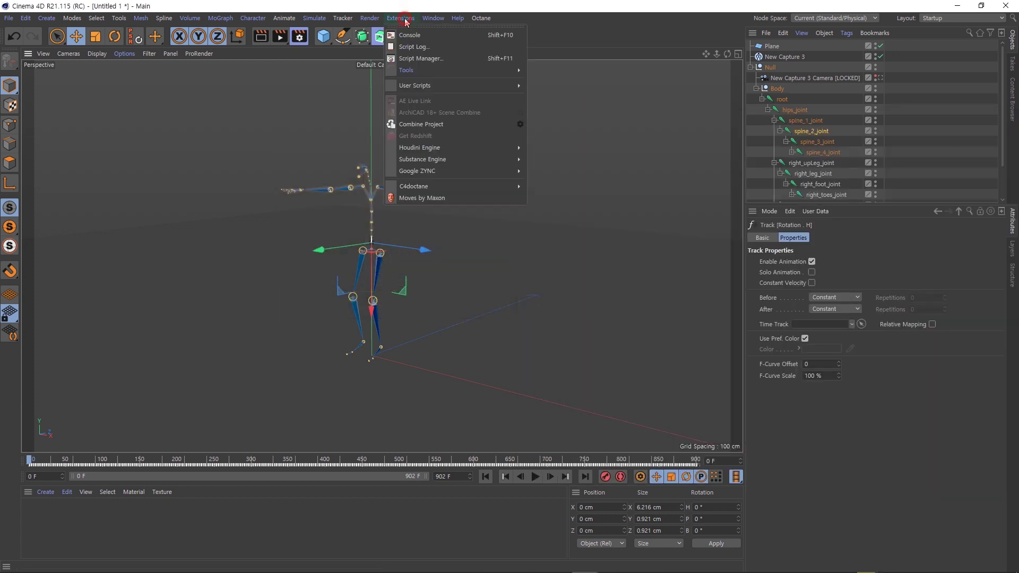
{"action": "left_click", "coordinate": [428, 198]}
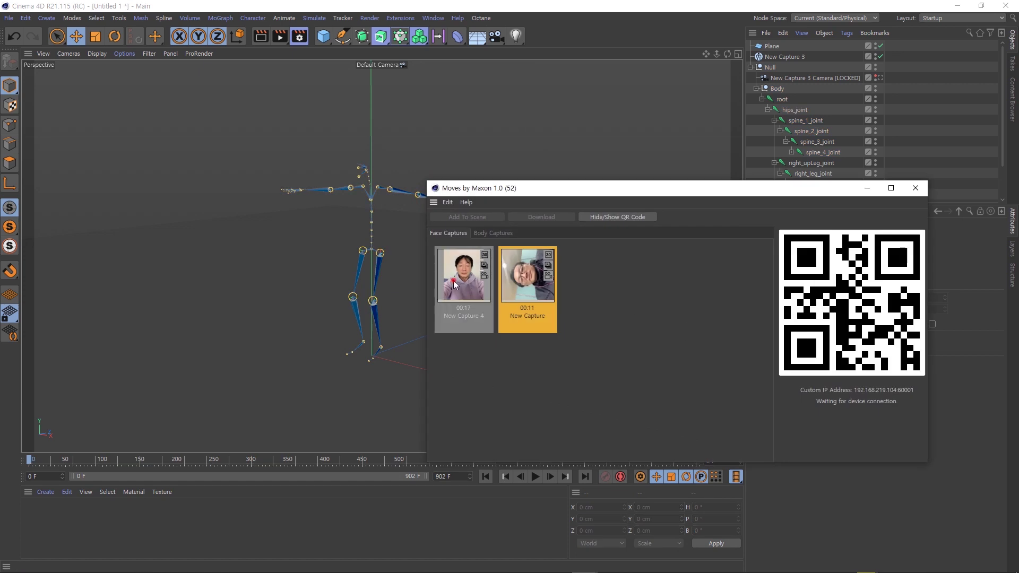
Try to download the New Capture 4 face capture from the Moves by Maxon manager
{"action": "left_click", "coordinate": [463, 317]}
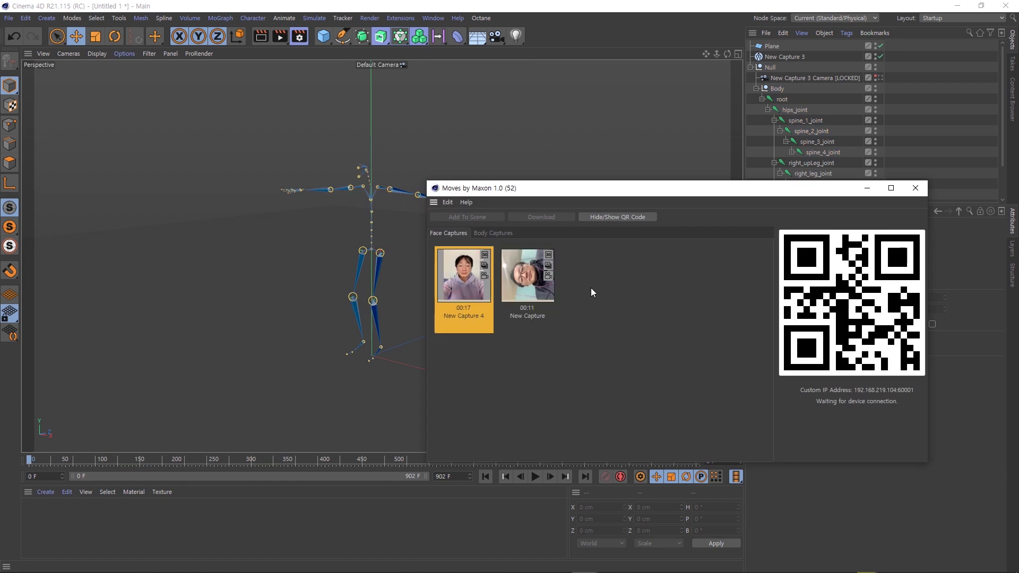
{"action": "double_click", "coordinate": [476, 282]}
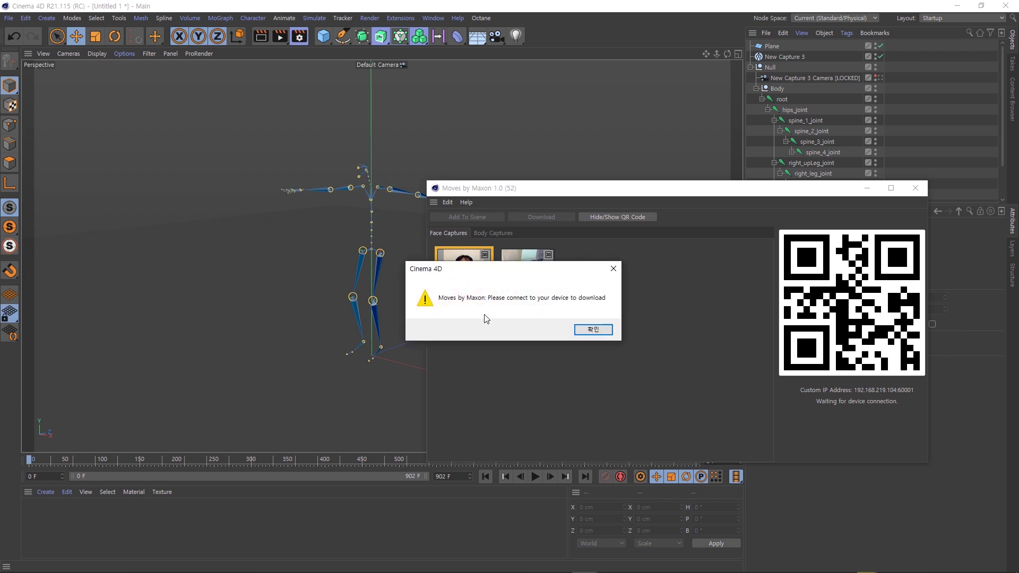
{"action": "left_click", "coordinate": [595, 331]}
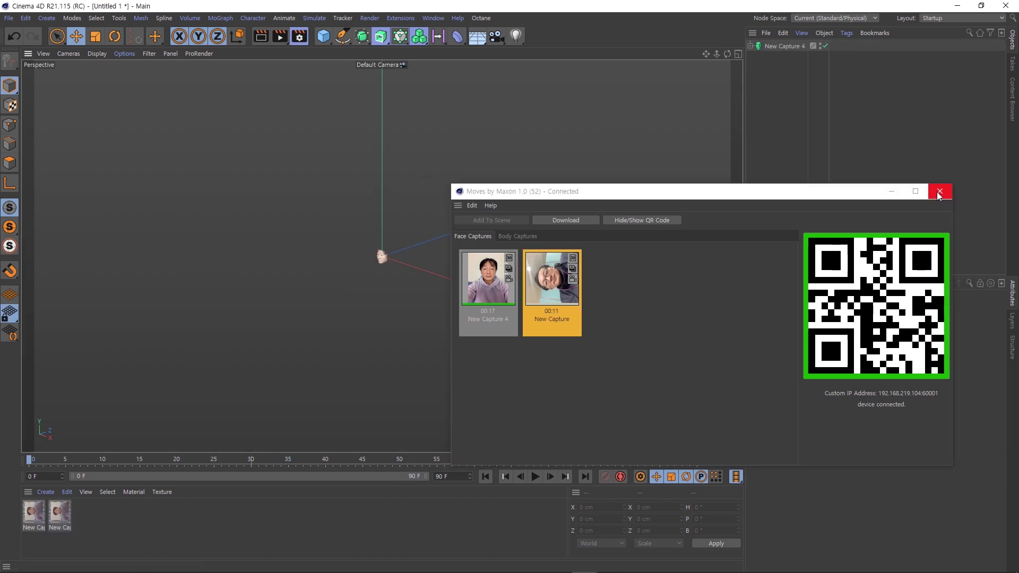
Close the Moves by Maxon manager and delete the second of the two New Capture materials
{"action": "left_click", "coordinate": [943, 194]}
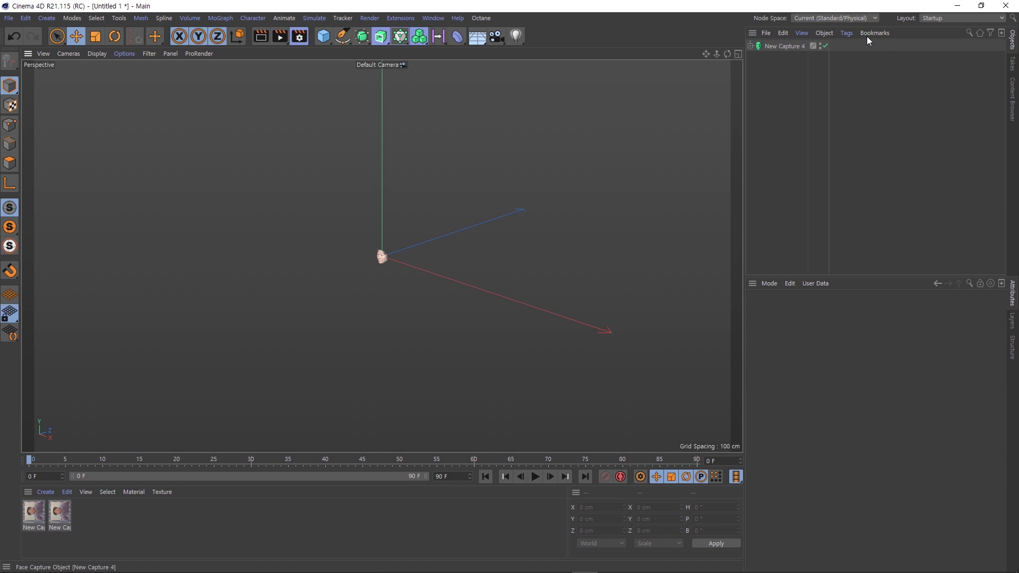
{"action": "left_click", "coordinate": [56, 519]}
{"action": "key", "text": "Delete"}
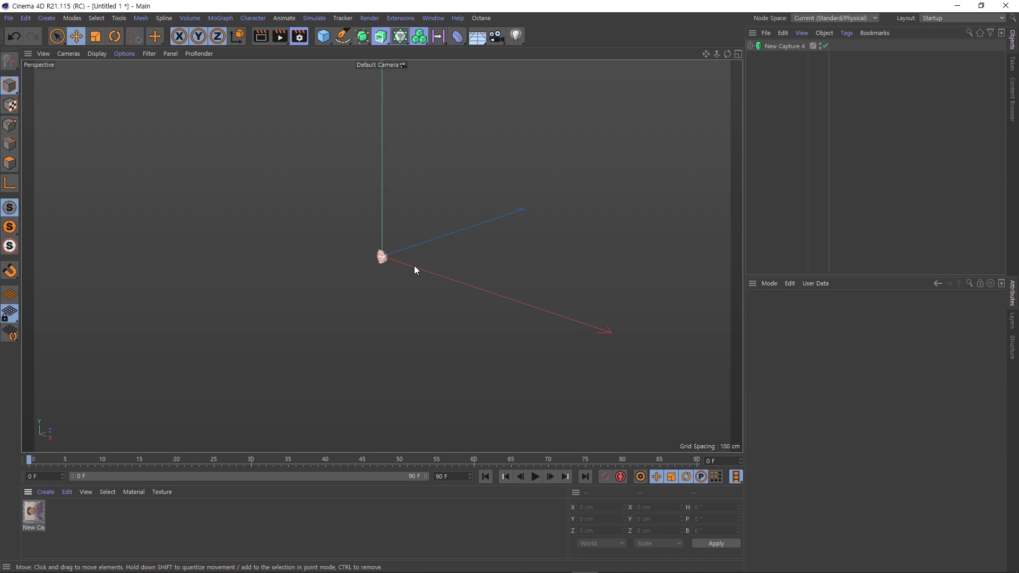
Add a default cube as a size reference for New Capture 4, inspect the capture's hierarchy, and delete the cube
{"action": "left_click", "coordinate": [323, 36]}
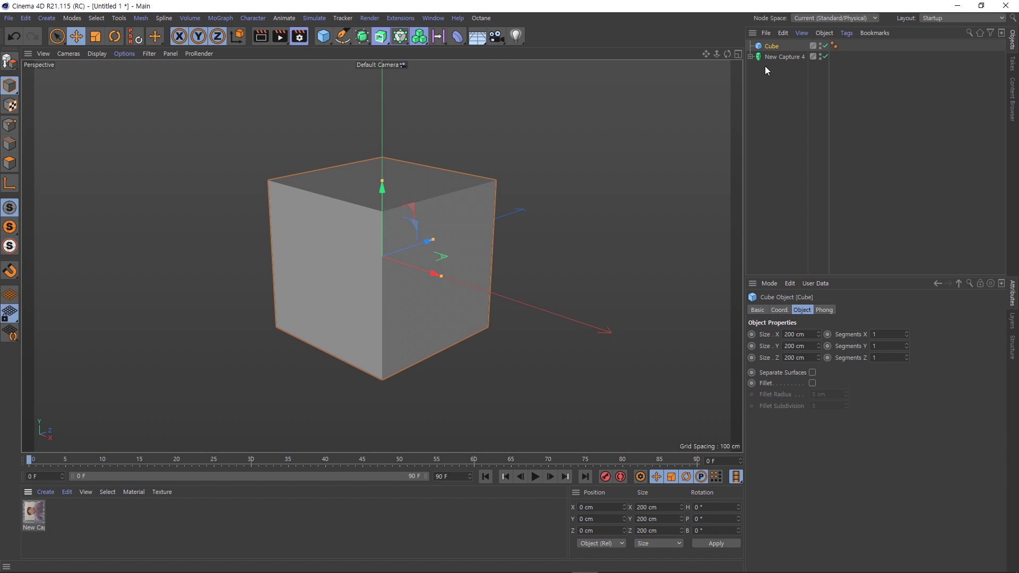
{"action": "left_click", "coordinate": [750, 57]}
{"action": "left_click", "coordinate": [780, 59]}
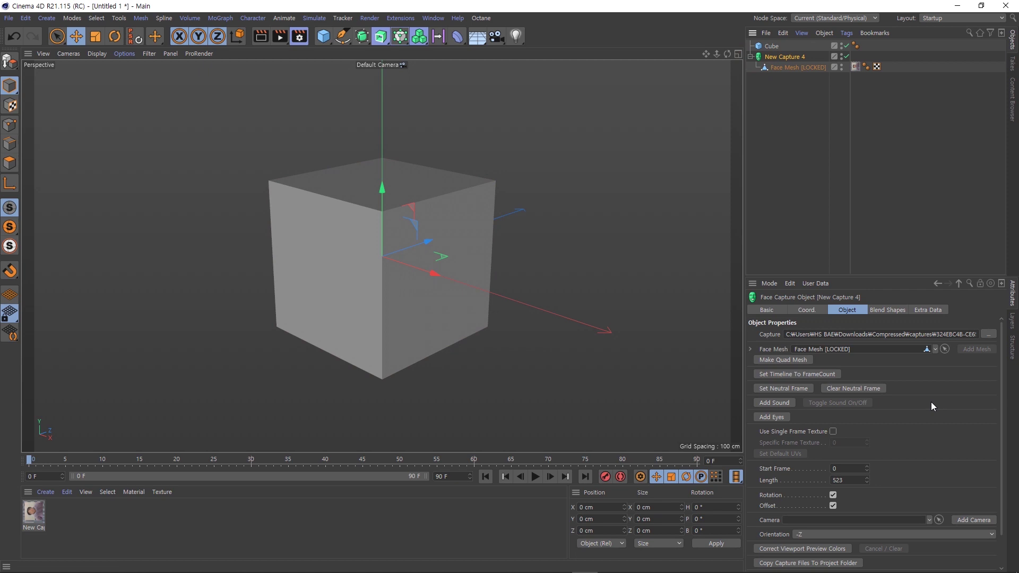
{"action": "left_click", "coordinate": [774, 46]}
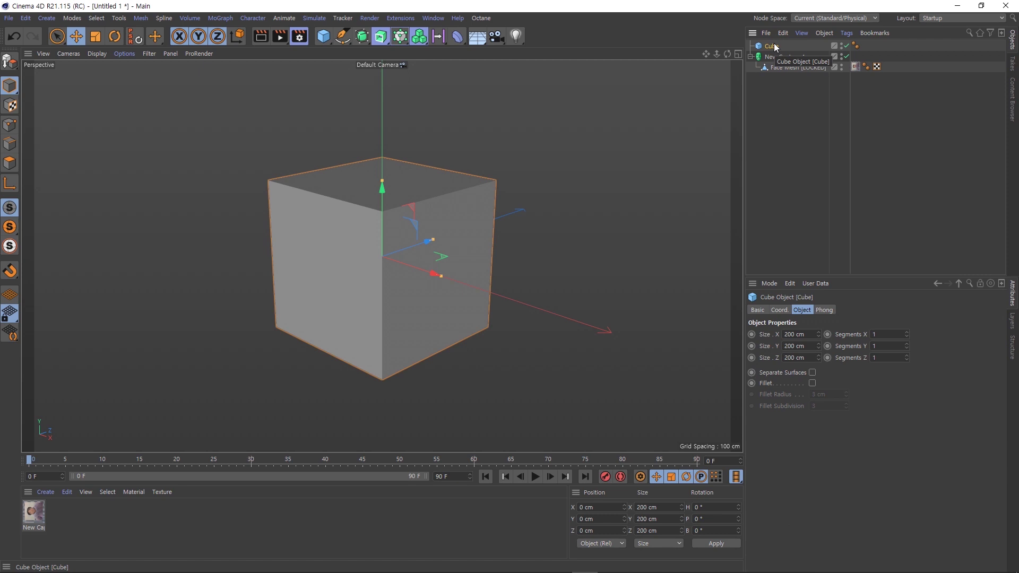
{"action": "key", "text": "Delete"}
Apply Make Quad Mesh to New Capture 4 and frame its Face Mesh close up from the front
{"action": "left_click", "coordinate": [782, 47]}
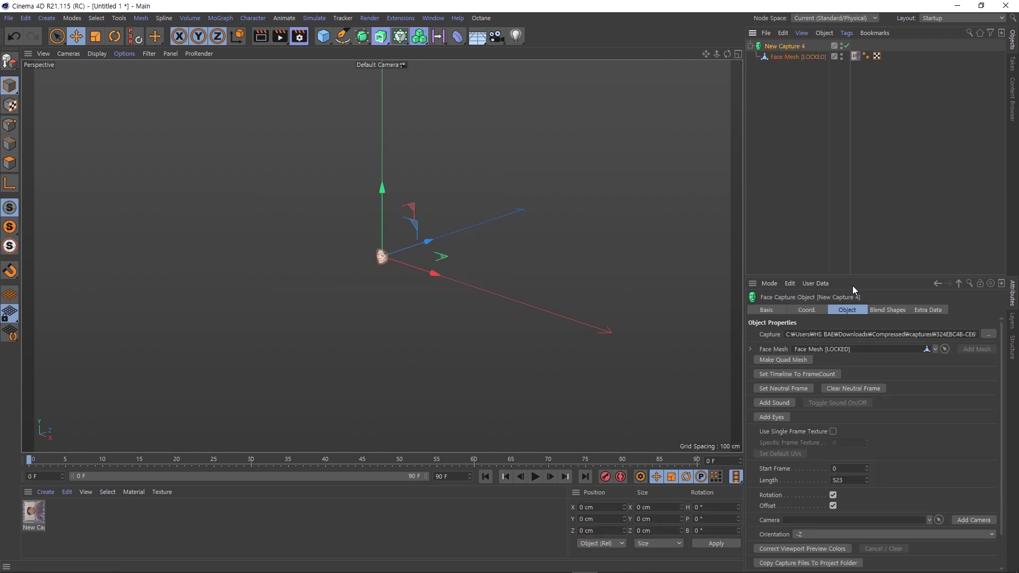
{"action": "left_click_drag", "start_coordinate": [860, 277], "coordinate": [859, 175]}
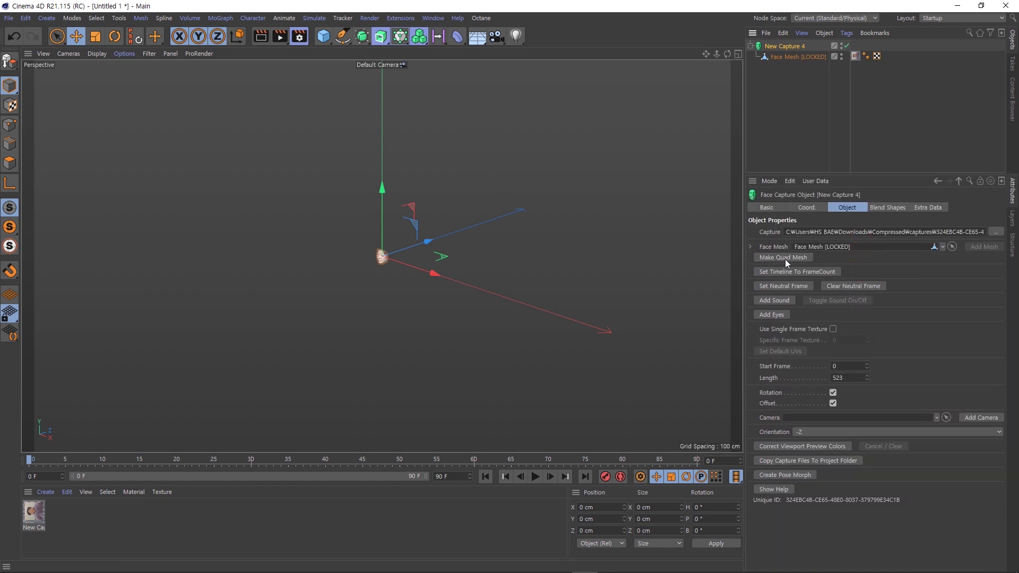
{"action": "left_click", "coordinate": [785, 259]}
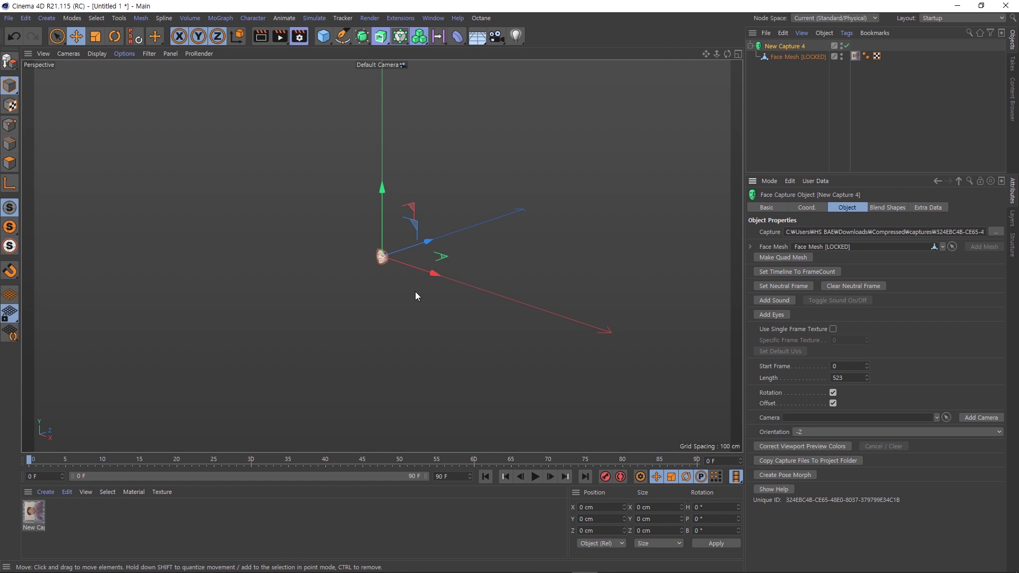
{"action": "left_click", "coordinate": [783, 58]}
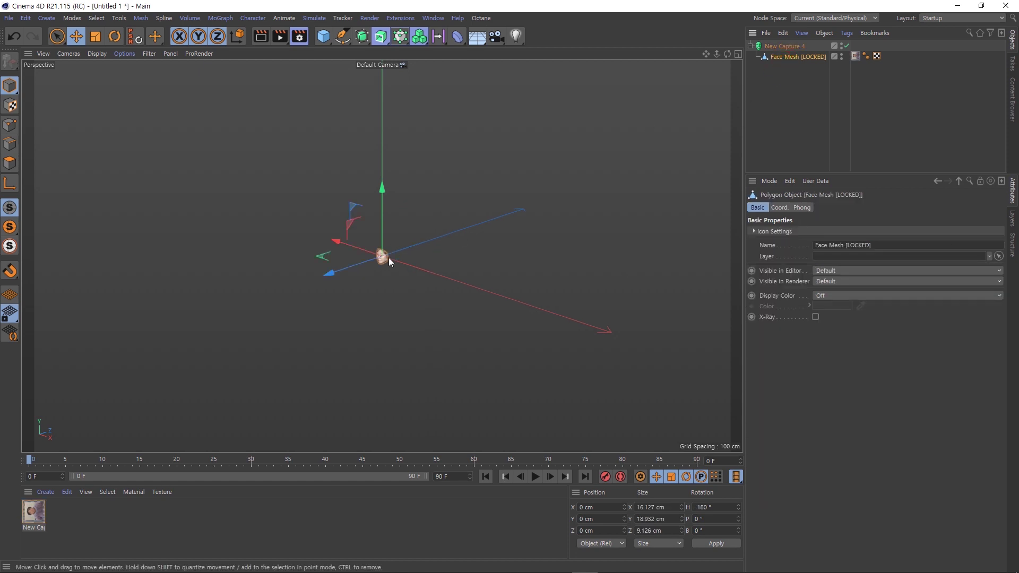
{"action": "key", "text": "o"}
{"action": "left_click_drag", "start_coordinate": [376, 304], "coordinate": [455, 266], "text": "alt"}
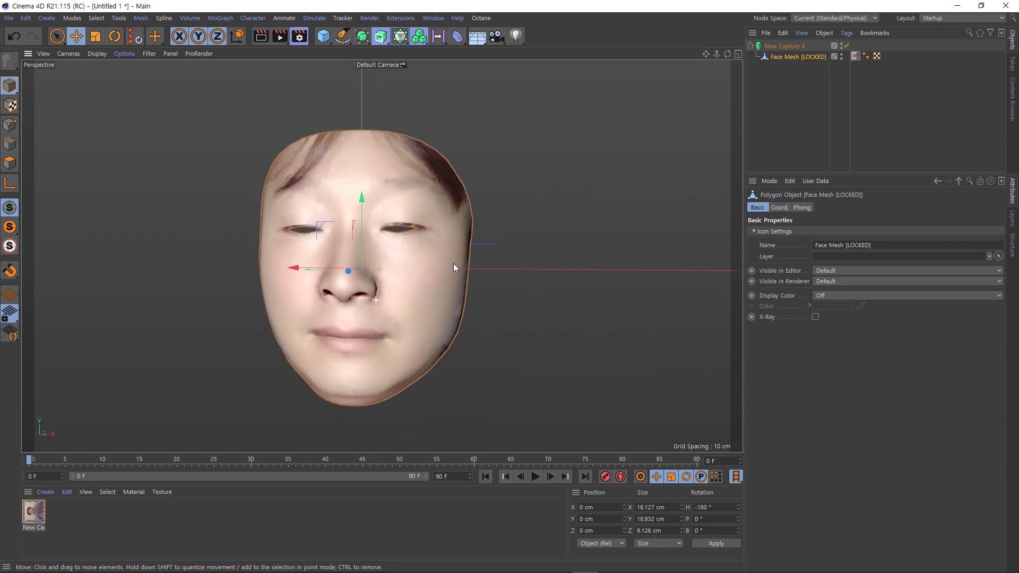
Add eyes to New Capture 4 and match the timeline to the capture's frame count
{"action": "left_click", "coordinate": [778, 46]}
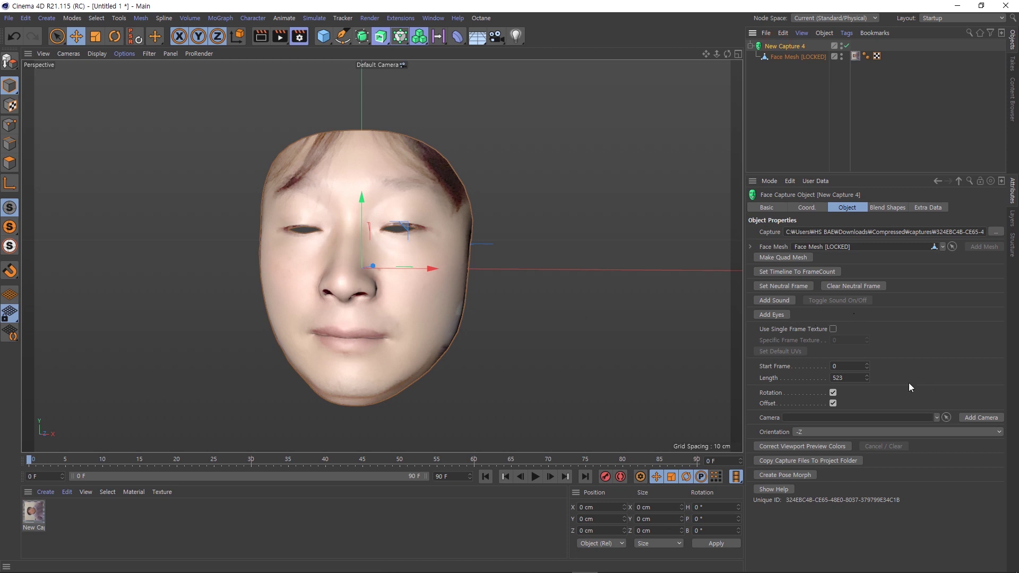
{"action": "left_click", "coordinate": [782, 316]}
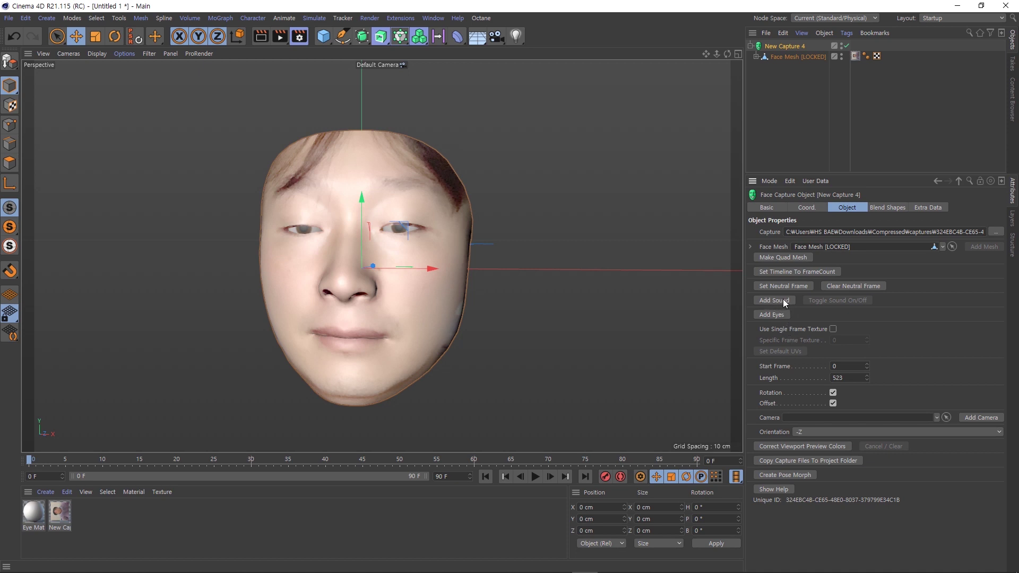
{"action": "left_click", "coordinate": [820, 270]}
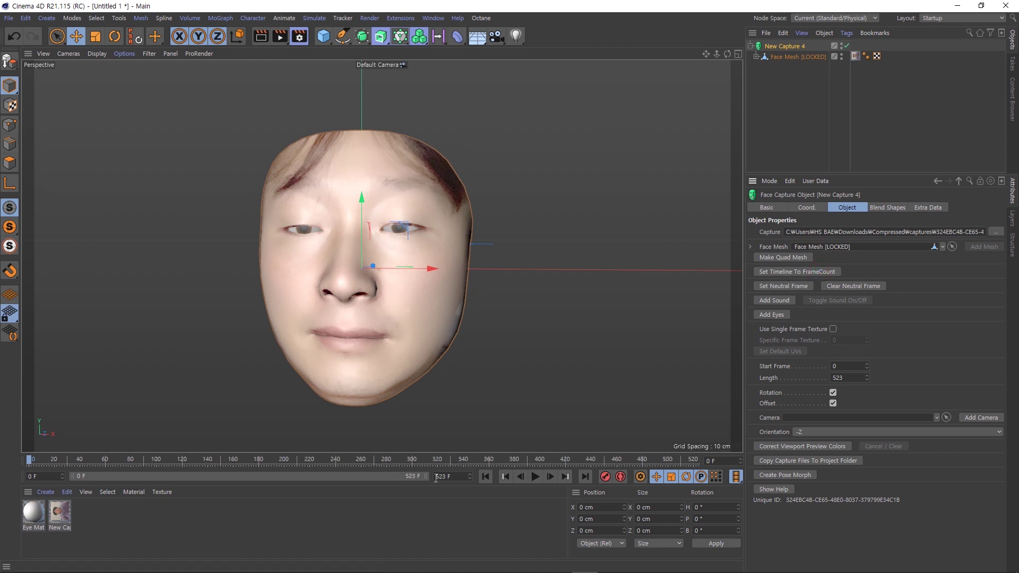
Play and scrub the face capture animation to review its expressions, and return to frame 0
{"action": "left_click", "coordinate": [534, 476]}
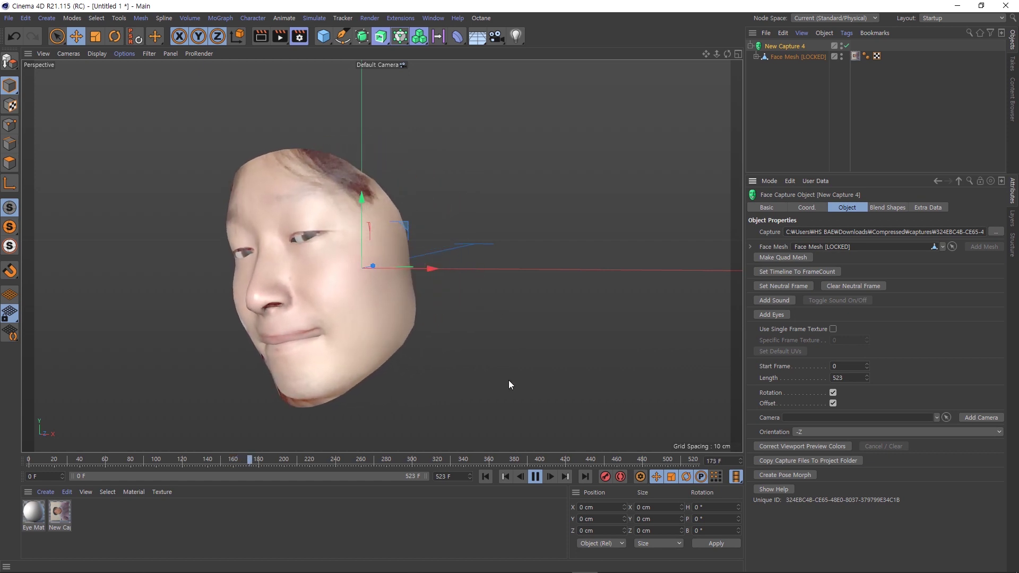
{"action": "left_click", "coordinate": [534, 476]}
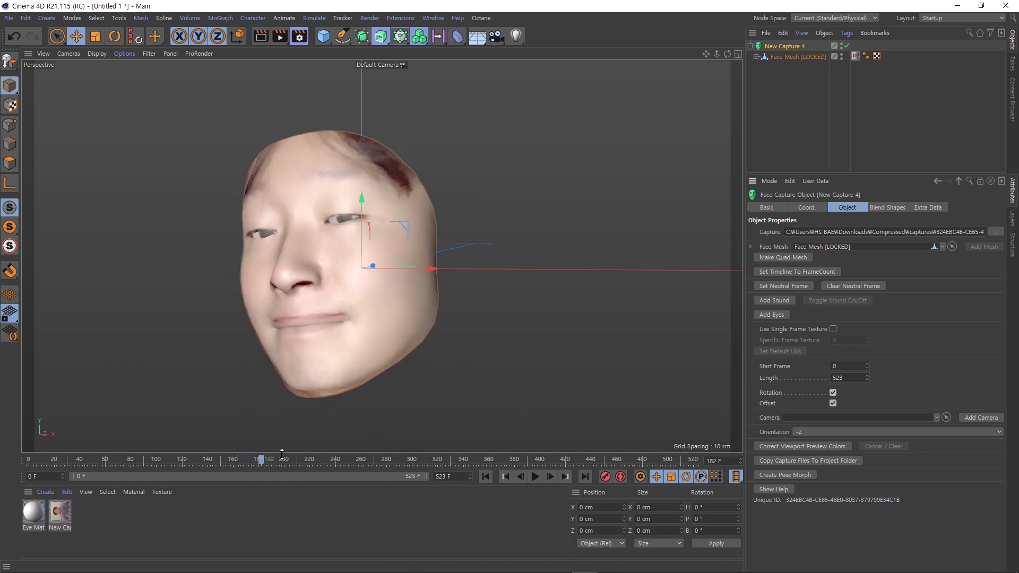
{"action": "left_click_drag", "start_coordinate": [268, 463], "coordinate": [632, 467]}
{"action": "left_click_drag", "start_coordinate": [441, 463], "coordinate": [24, 438]}
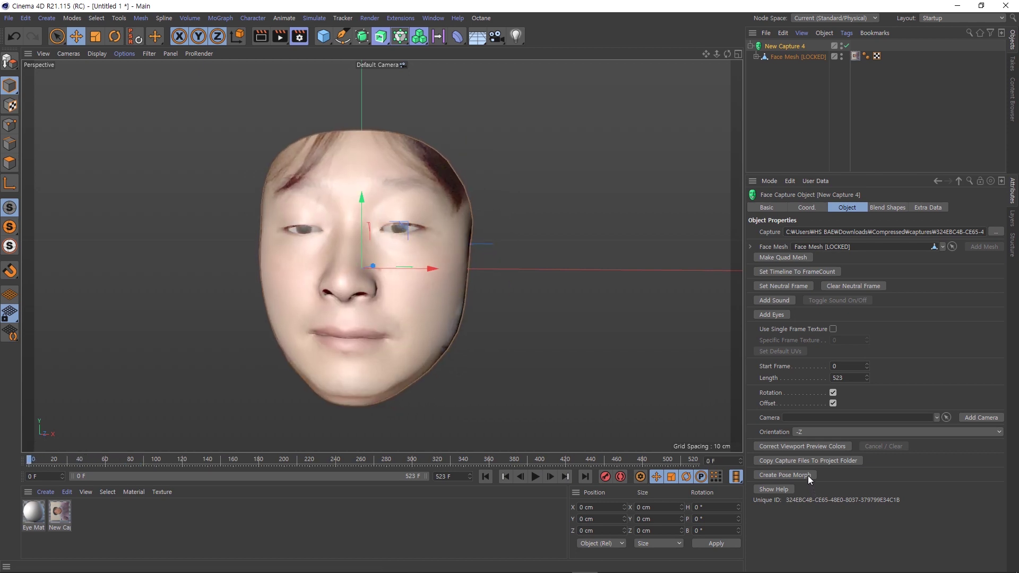
Create a Pose Morph from New Capture 4 and select the generated Polygon object
{"action": "left_click", "coordinate": [808, 475]}
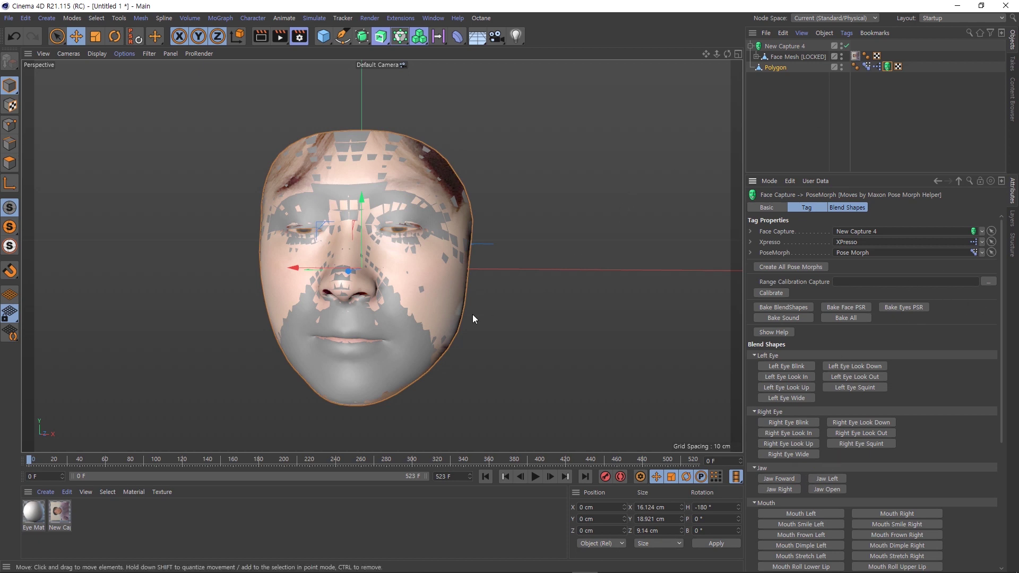
{"action": "left_click", "coordinate": [786, 57]}
{"action": "left_click", "coordinate": [775, 67]}
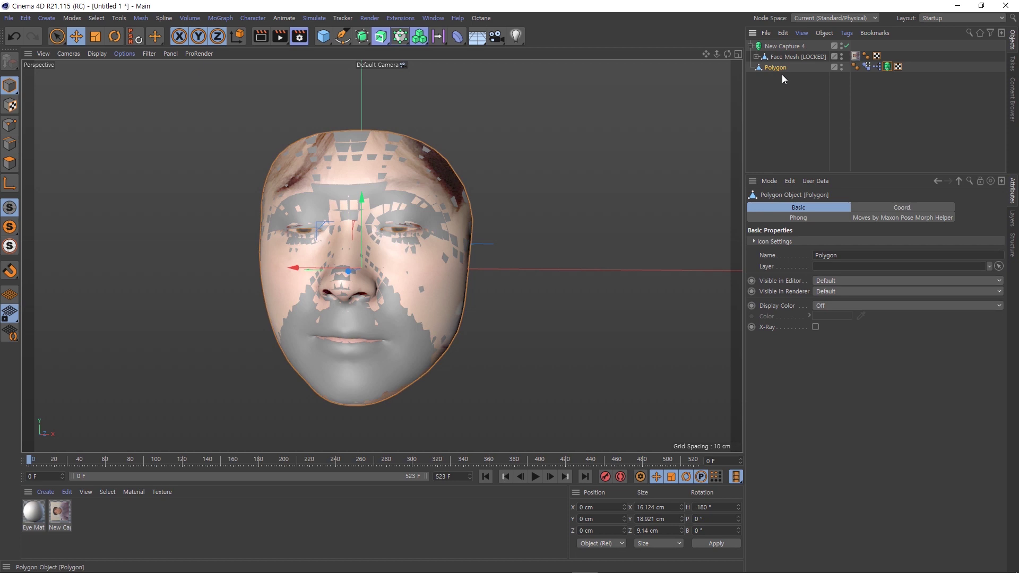
Inspect the XPresso, Moves by Maxon Pose Morph Helper and Pose Morph tags on the Polygon object
{"action": "left_click", "coordinate": [877, 66]}
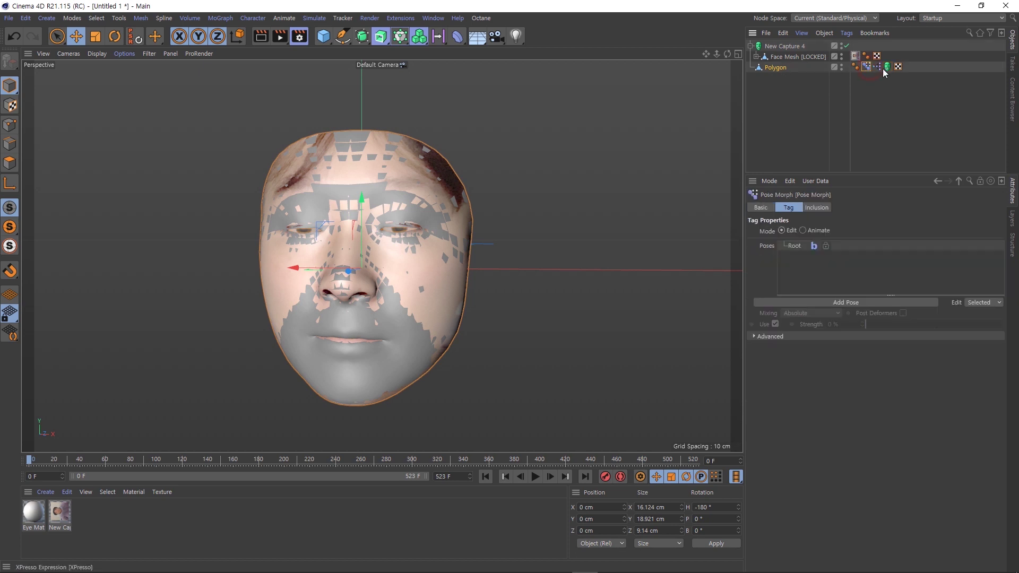
{"action": "left_click", "coordinate": [888, 67]}
{"action": "left_click", "coordinate": [866, 67]}
Hide the New Capture 4 face capture in the viewport and select the Polygon object
{"action": "left_click", "coordinate": [831, 56]}
{"action": "left_click", "coordinate": [841, 54]}
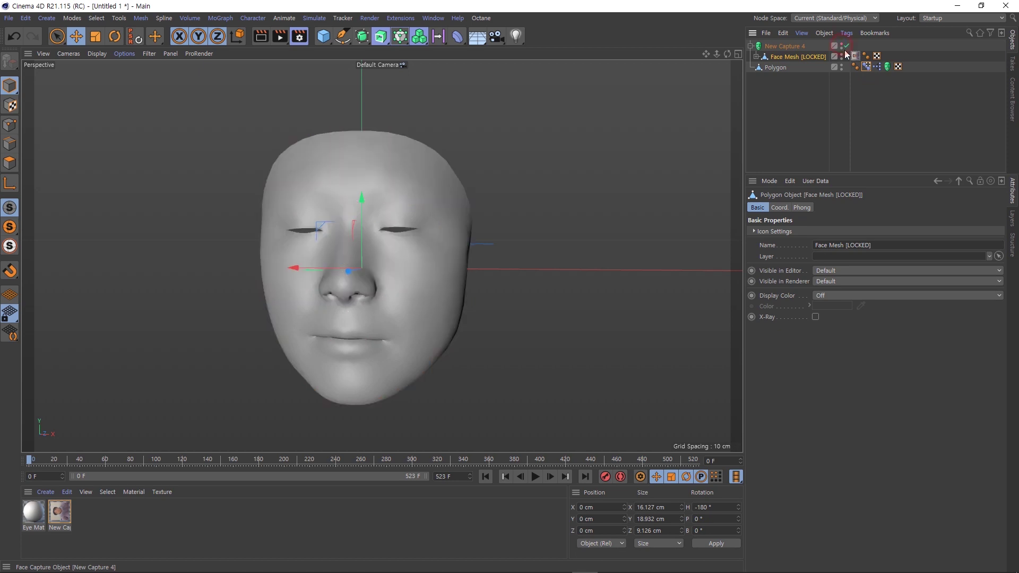
{"action": "left_click", "coordinate": [778, 65]}
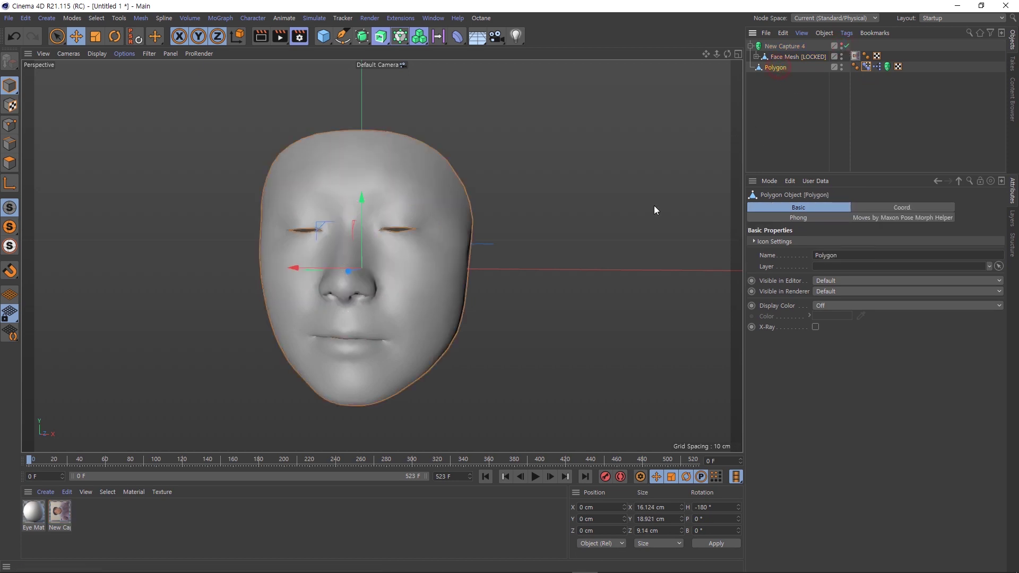
Play the animation to check the Polygon face for motion while examining its Pose Morph and XPresso tag settings, then stop playback
{"action": "left_click", "coordinate": [533, 476]}
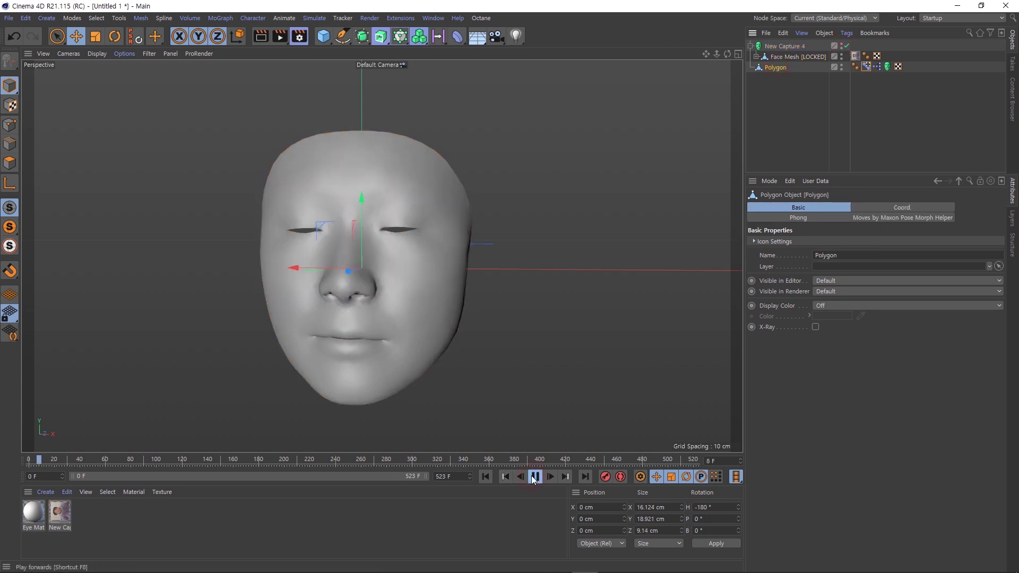
{"action": "left_click", "coordinate": [867, 67]}
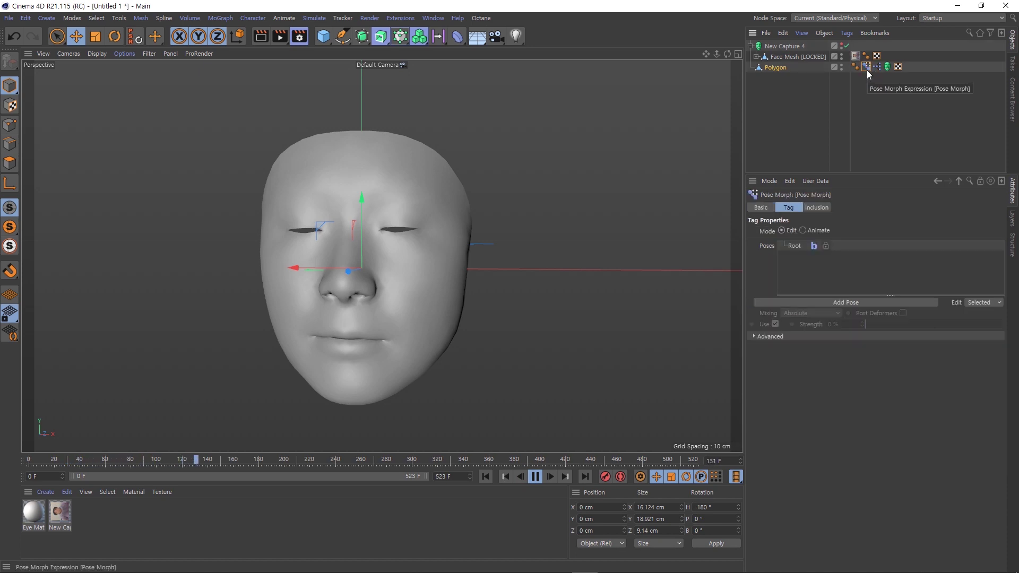
{"action": "left_click", "coordinate": [873, 67]}
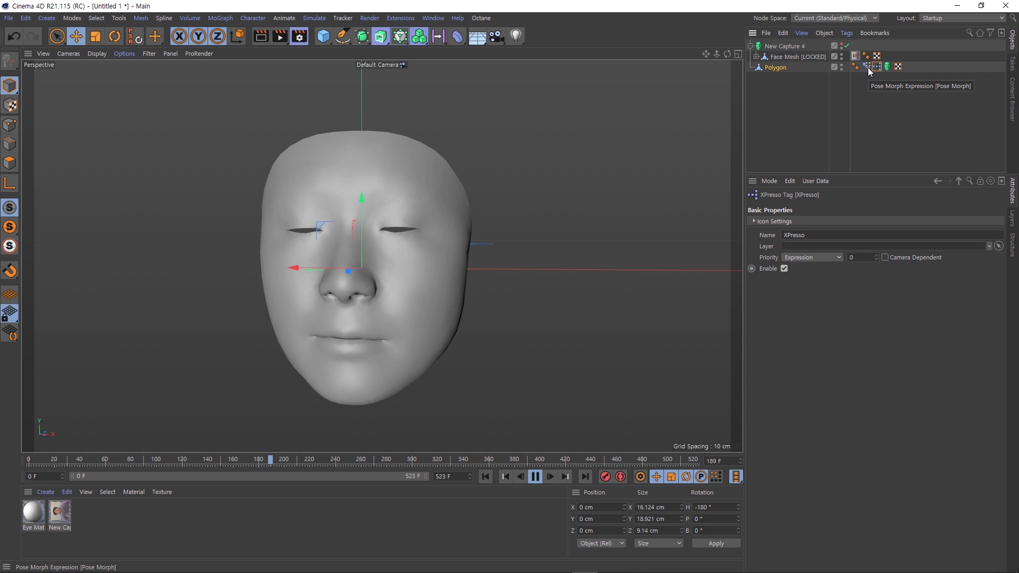
{"action": "left_click", "coordinate": [867, 68]}
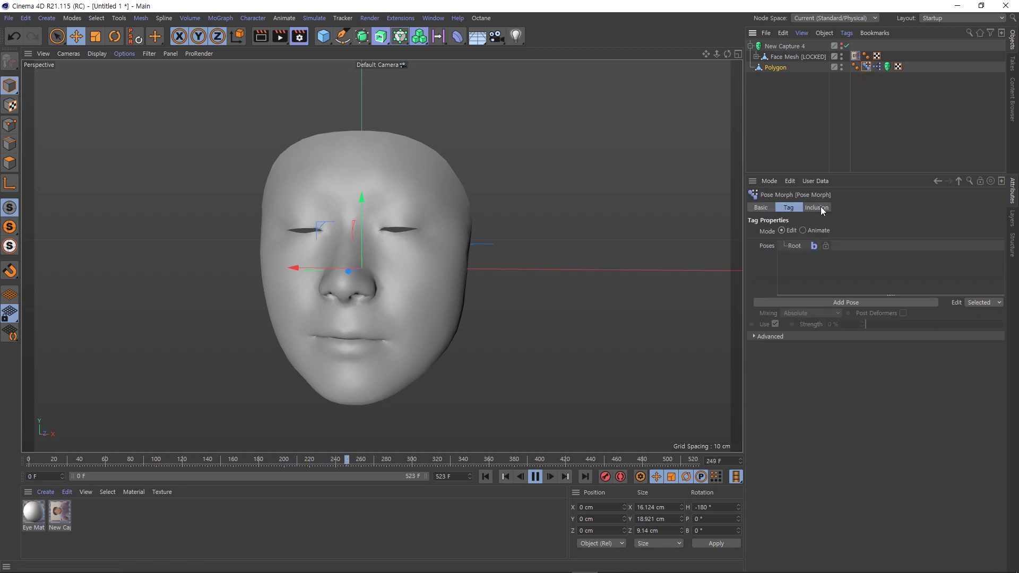
{"action": "left_click", "coordinate": [812, 246]}
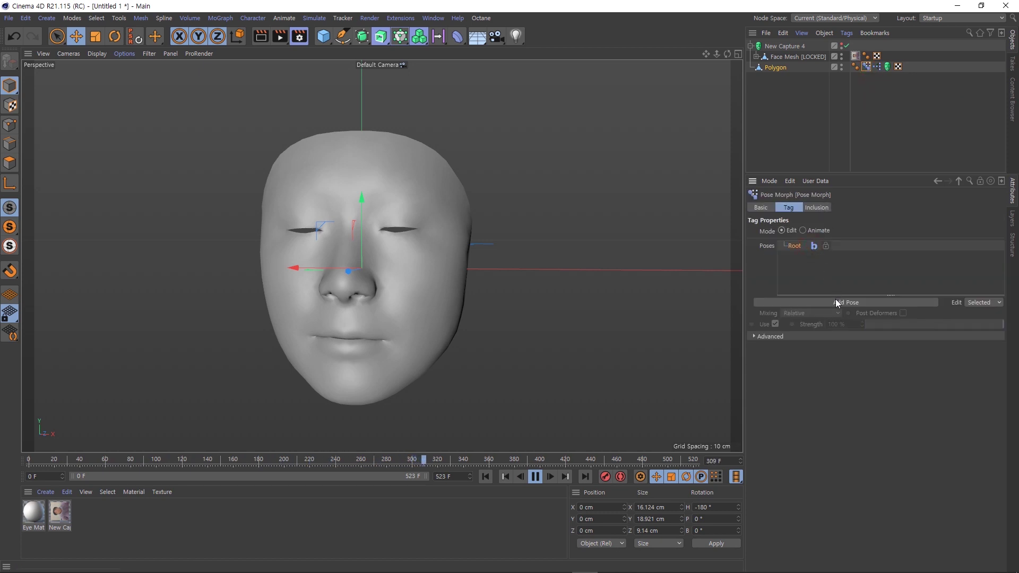
{"action": "left_click", "coordinate": [770, 210]}
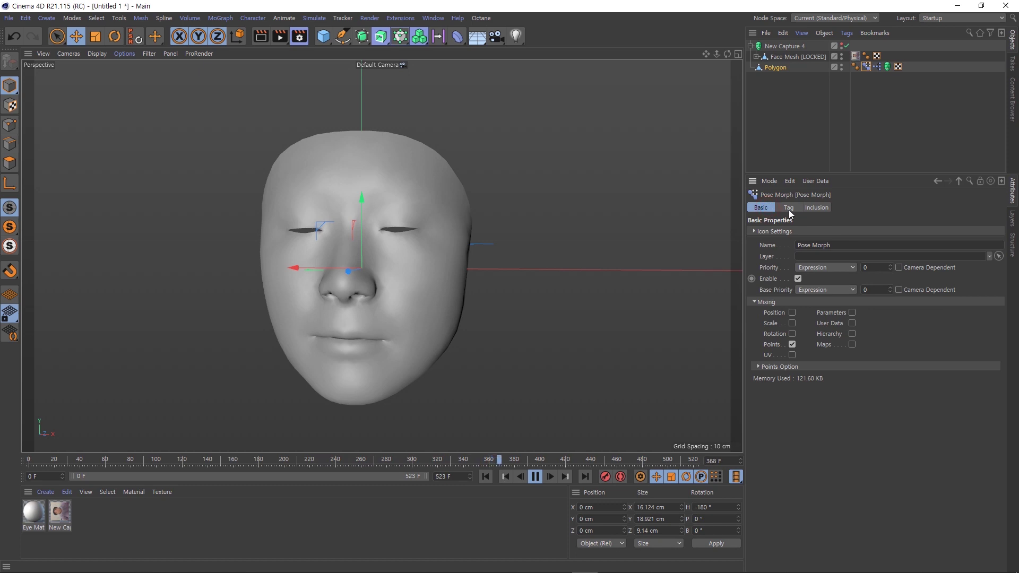
{"action": "left_click", "coordinate": [535, 476]}
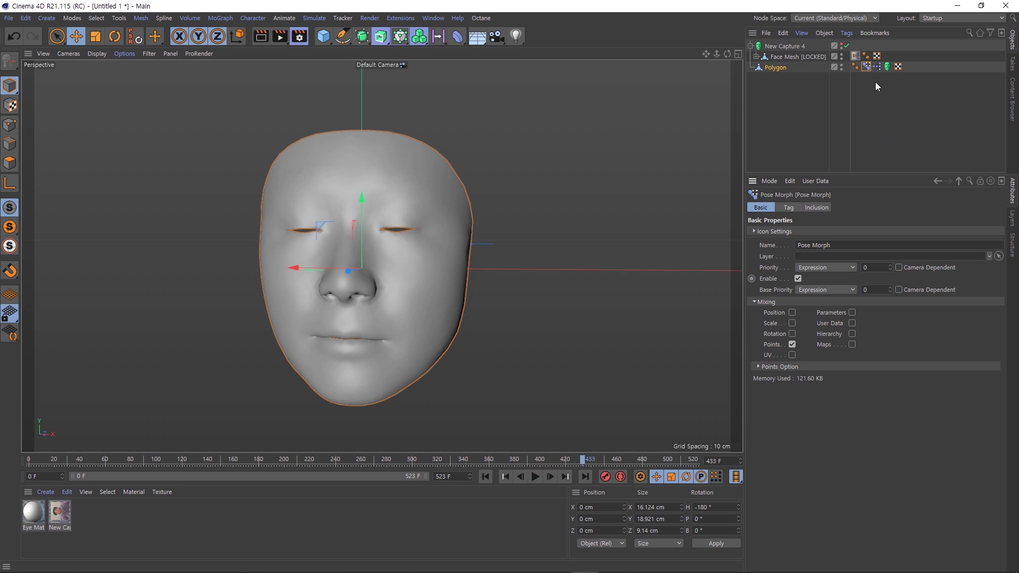
Create the Left Eye Blink and Tongue Out blend shapes with the Pose Morph Helper, and return the timeline to frame 0
{"action": "left_click", "coordinate": [886, 66]}
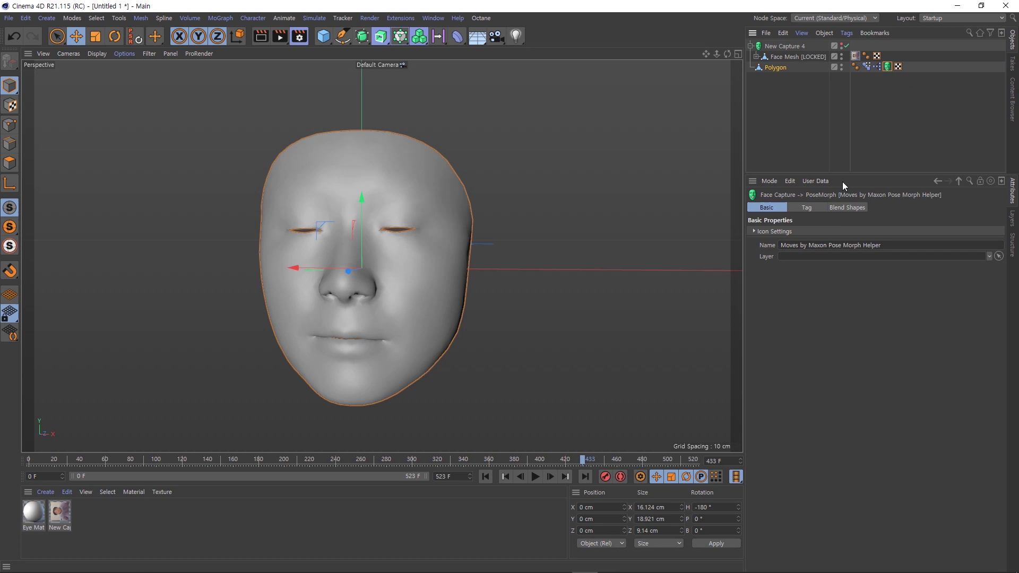
{"action": "left_click", "coordinate": [845, 207]}
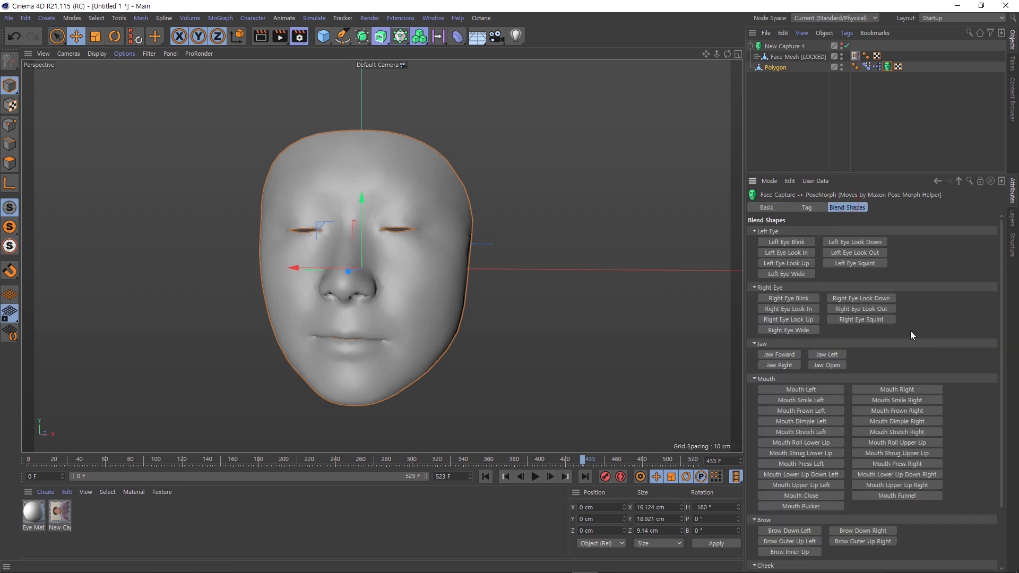
{"action": "left_click", "coordinate": [800, 241]}
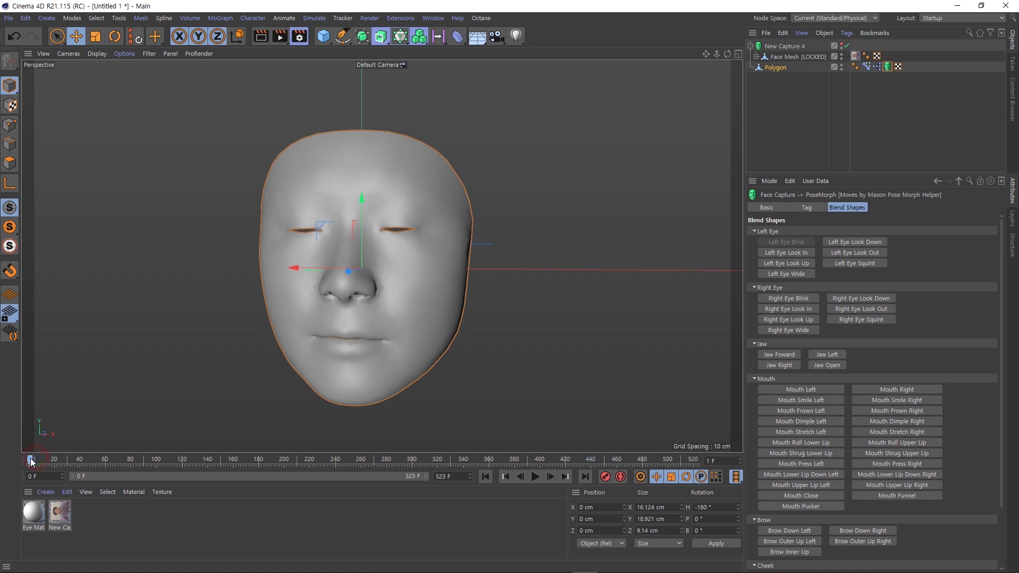
{"action": "left_click_drag", "start_coordinate": [584, 465], "coordinate": [29, 459]}
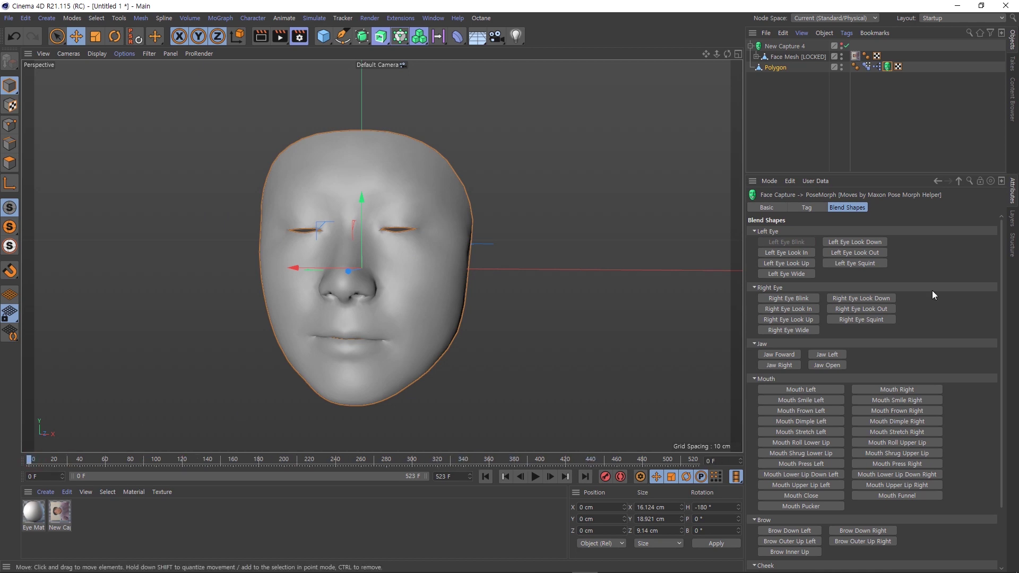
{"action": "left_click_drag", "start_coordinate": [1003, 276], "coordinate": [996, 335]}
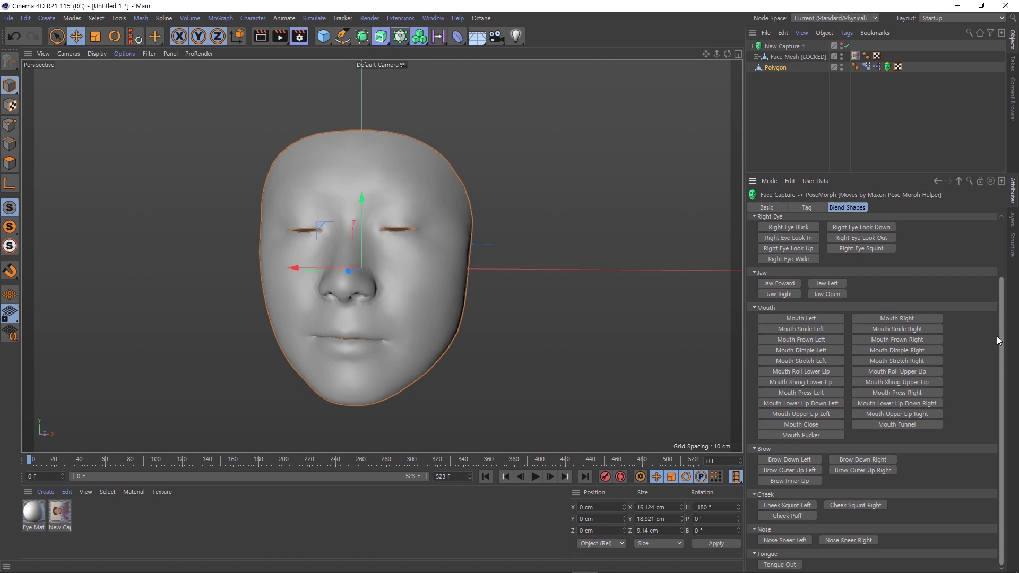
{"action": "left_click", "coordinate": [786, 565]}
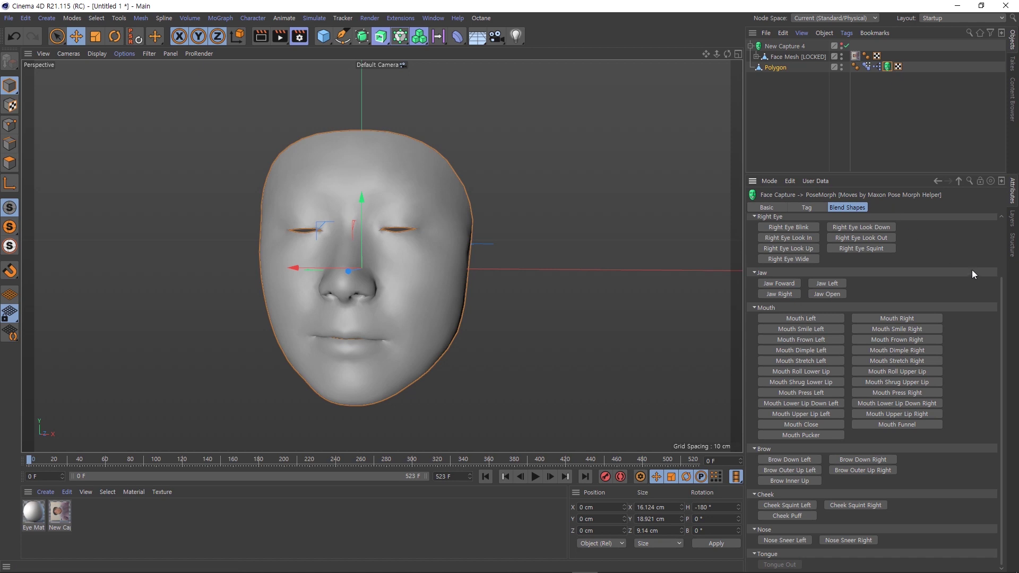
Display the tag properties of the Moves by Maxon Pose Morph Helper on the Polygon object
{"action": "left_click_drag", "start_coordinate": [1002, 284], "coordinate": [1006, 234]}
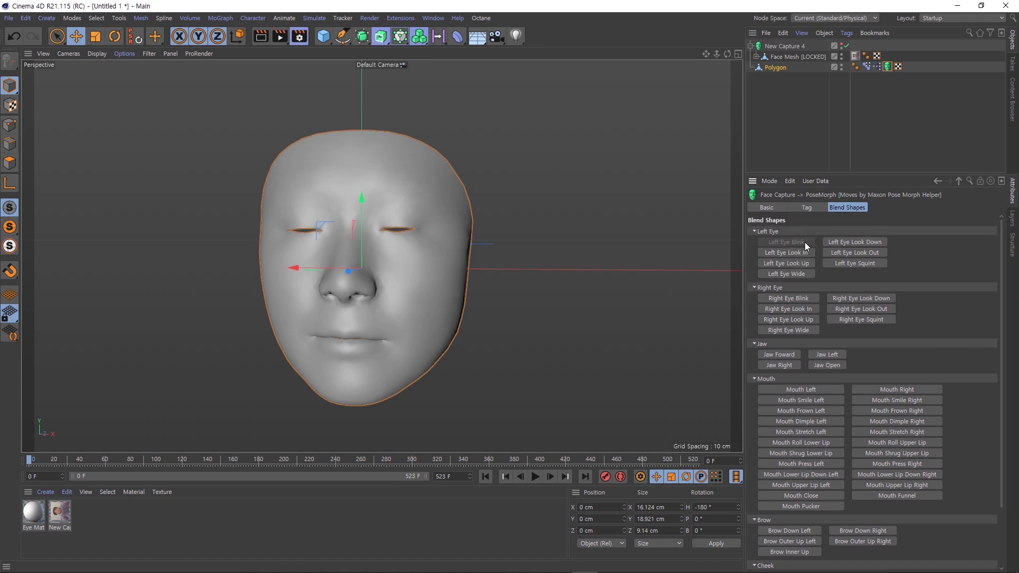
{"action": "left_click", "coordinate": [776, 208]}
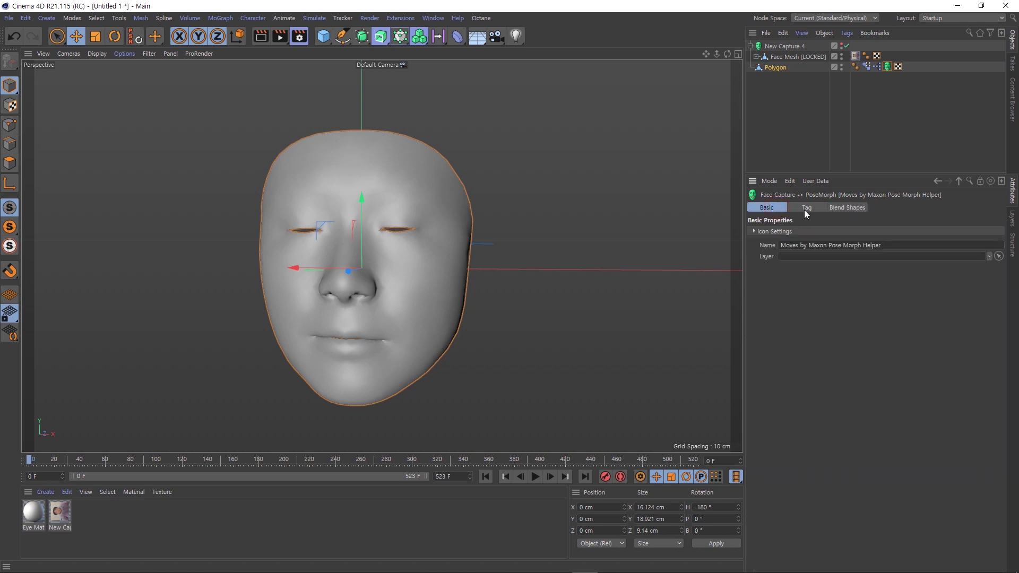
{"action": "left_click", "coordinate": [806, 208]}
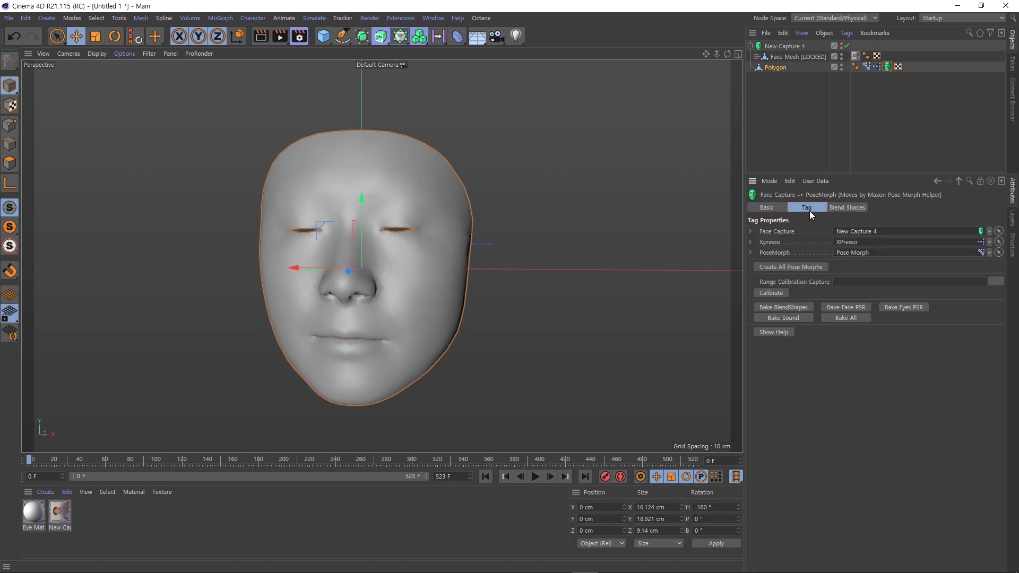